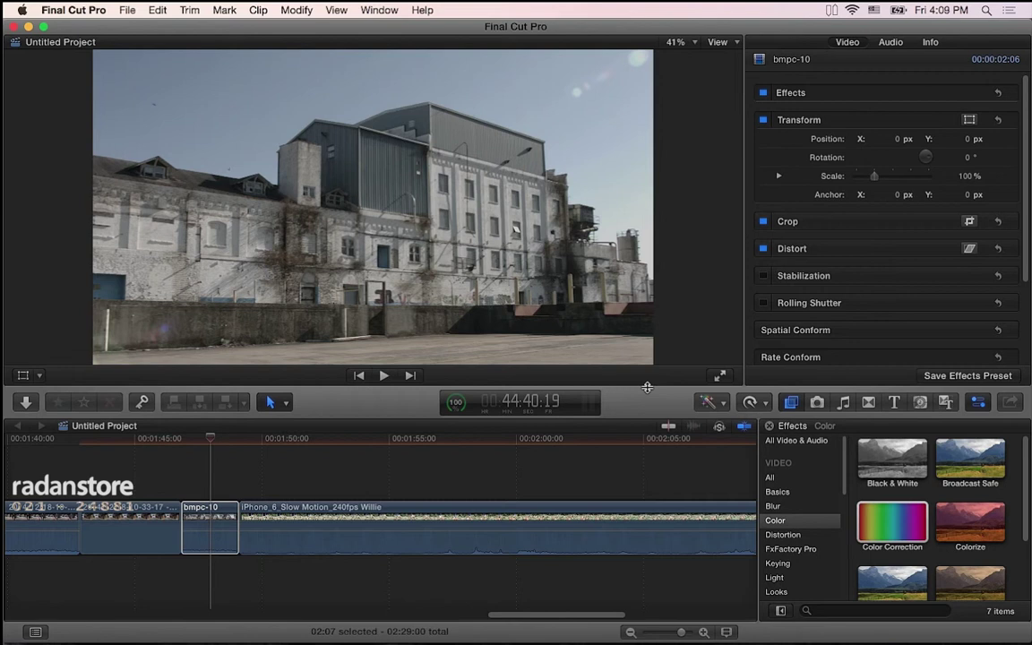
Lower the bmpc-10 clip's shadows exposure to -5% on the Color Board, then return to the Video inspector.
key("super+6")
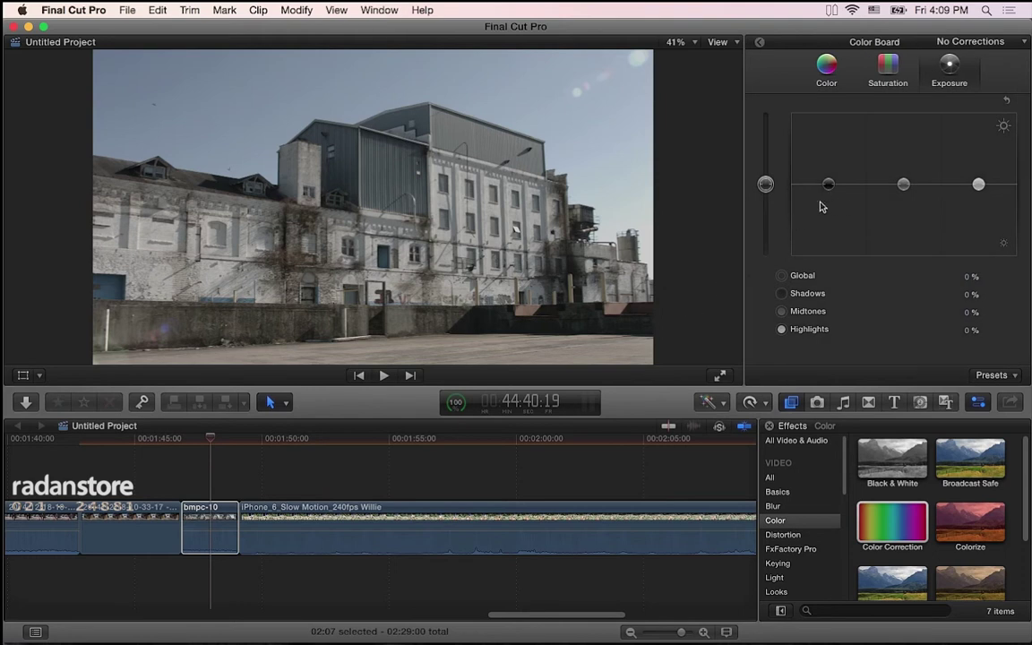
left_click_drag(828, 187, 828, 190)
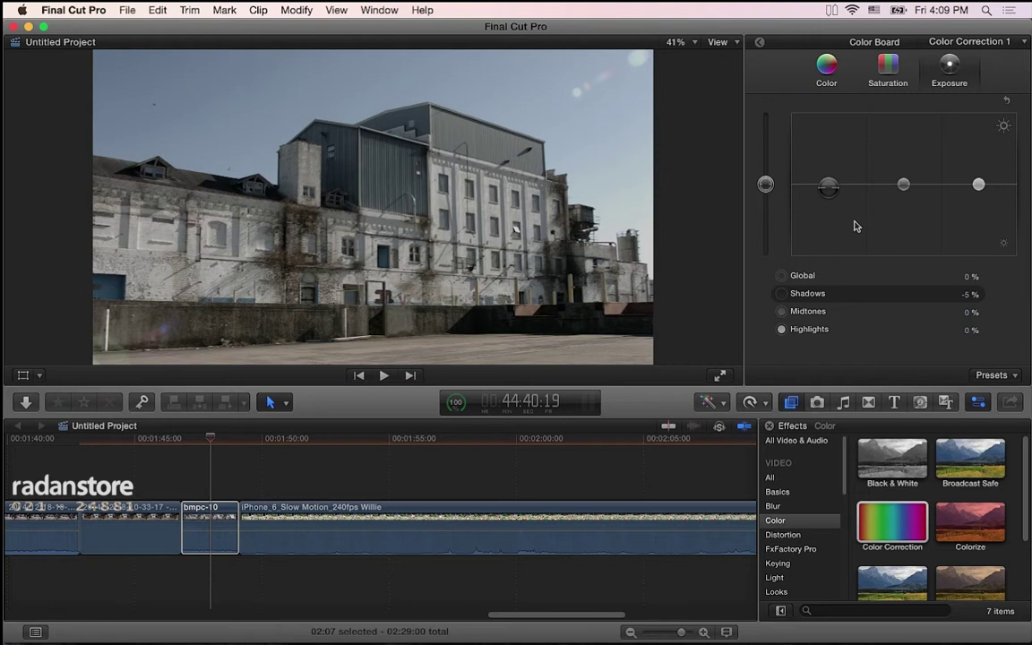
left_click(759, 42)
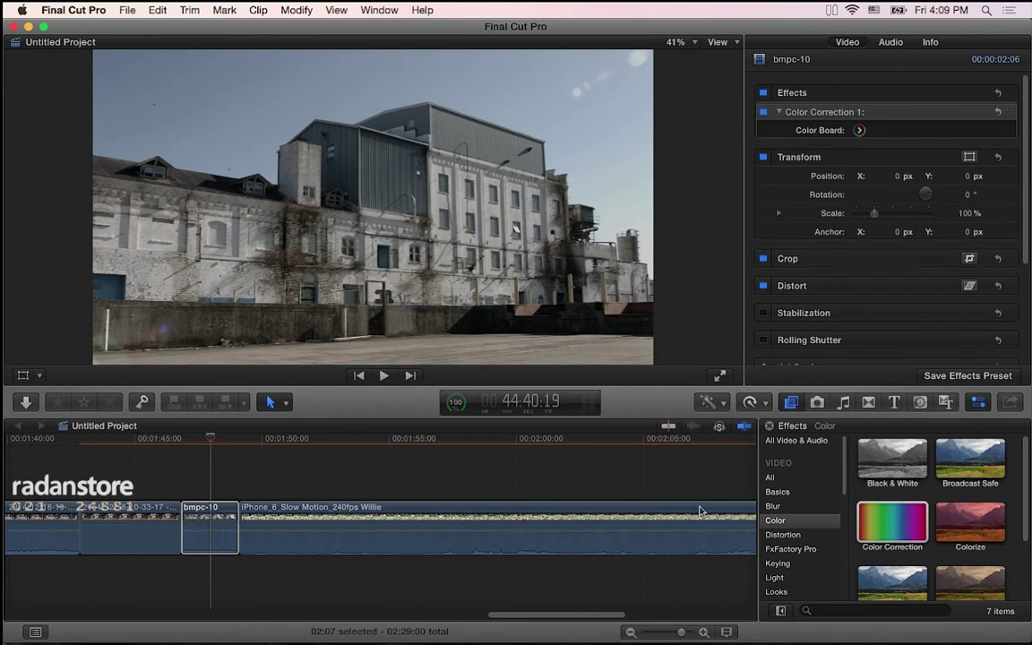
left_click(229, 542)
left_click(898, 529)
Show the video scopes beside the viewer in the Vectorscope-over-Luma layout.
left_click(728, 45)
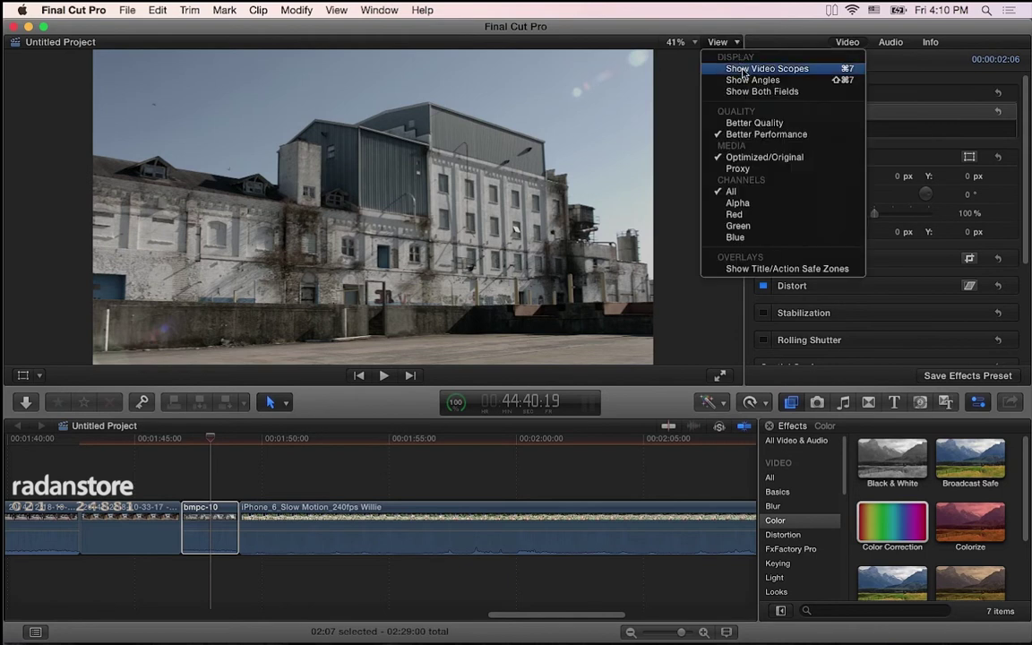
left_click(742, 70)
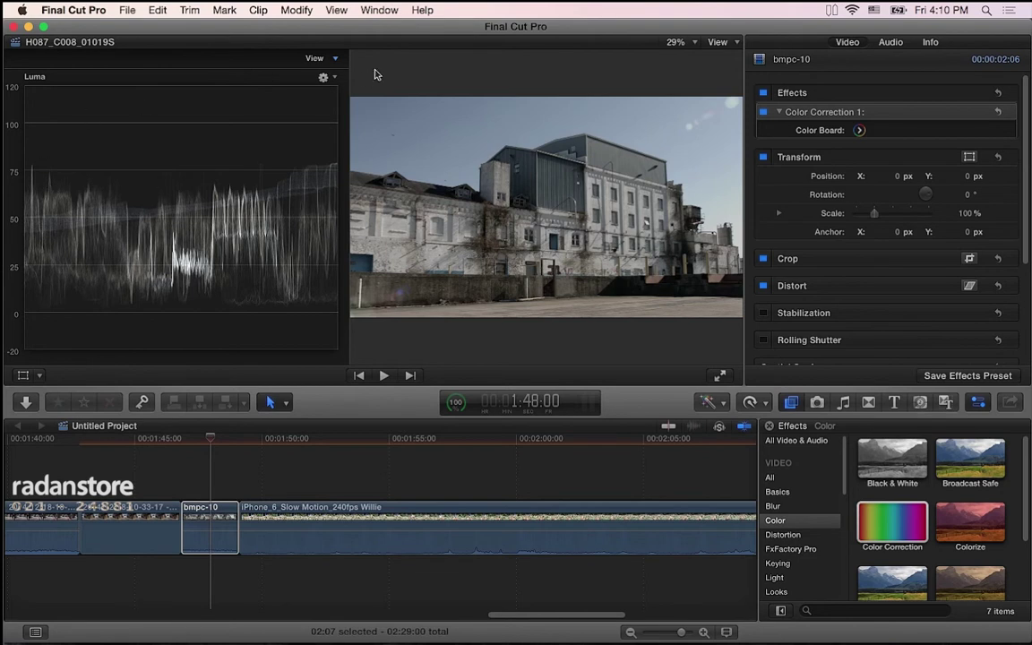
left_click(337, 59)
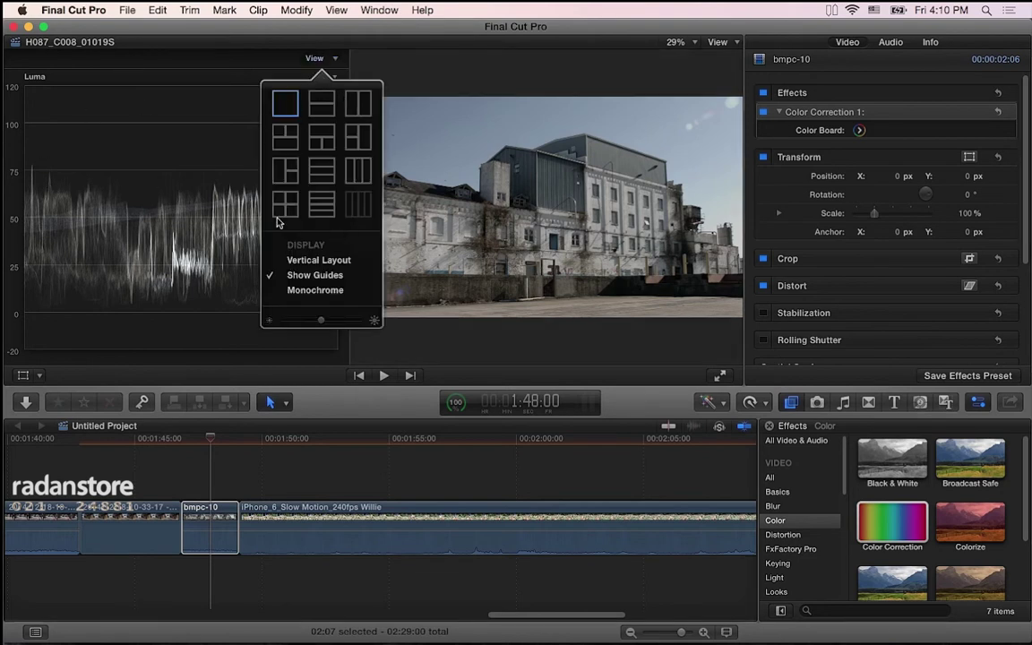
left_click(321, 103)
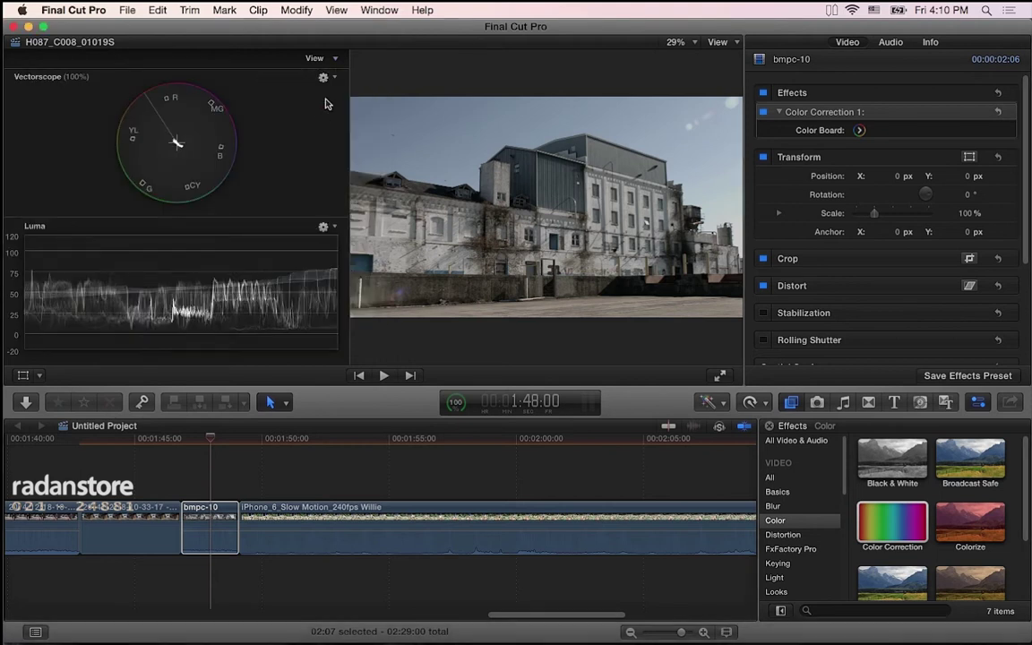
Switch the scopes back to a single-scope layout showing only the Luma waveform.
left_click(324, 77)
left_click(339, 59)
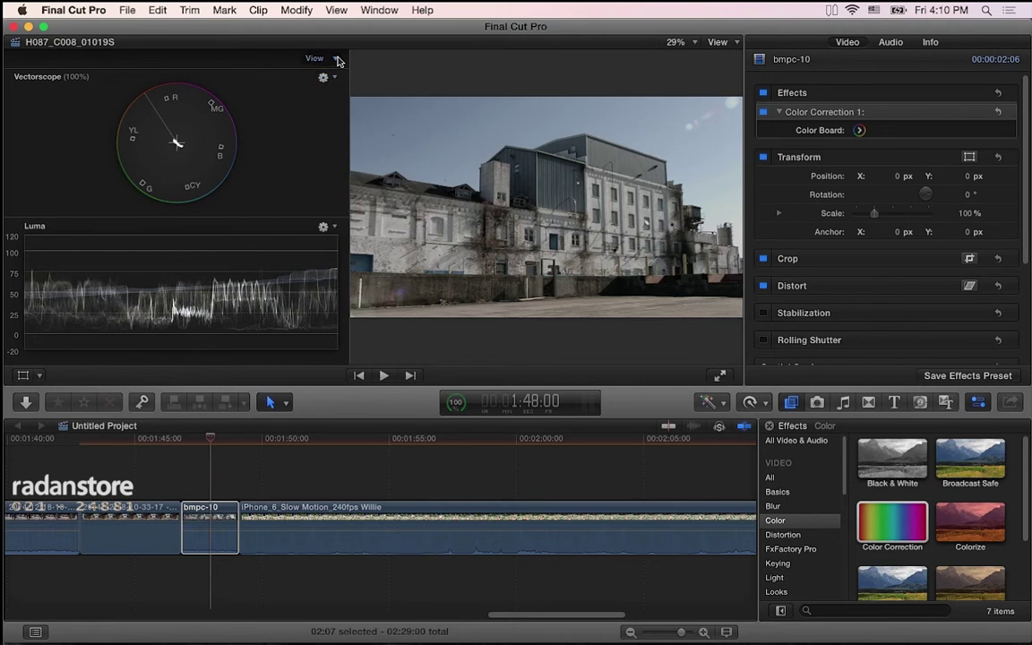
left_click(335, 58)
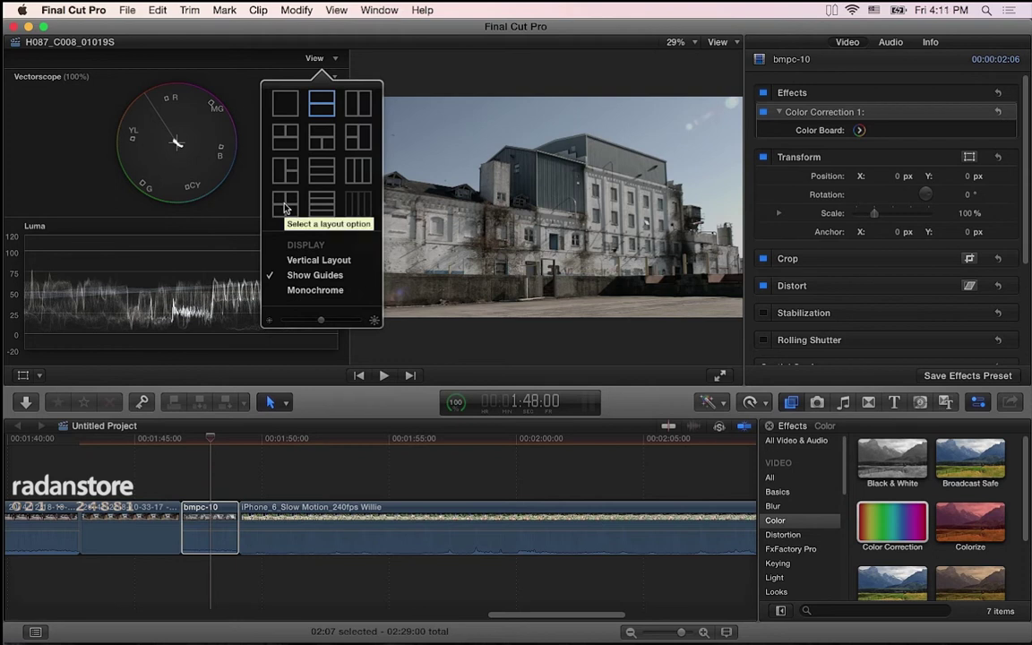
left_click(286, 101)
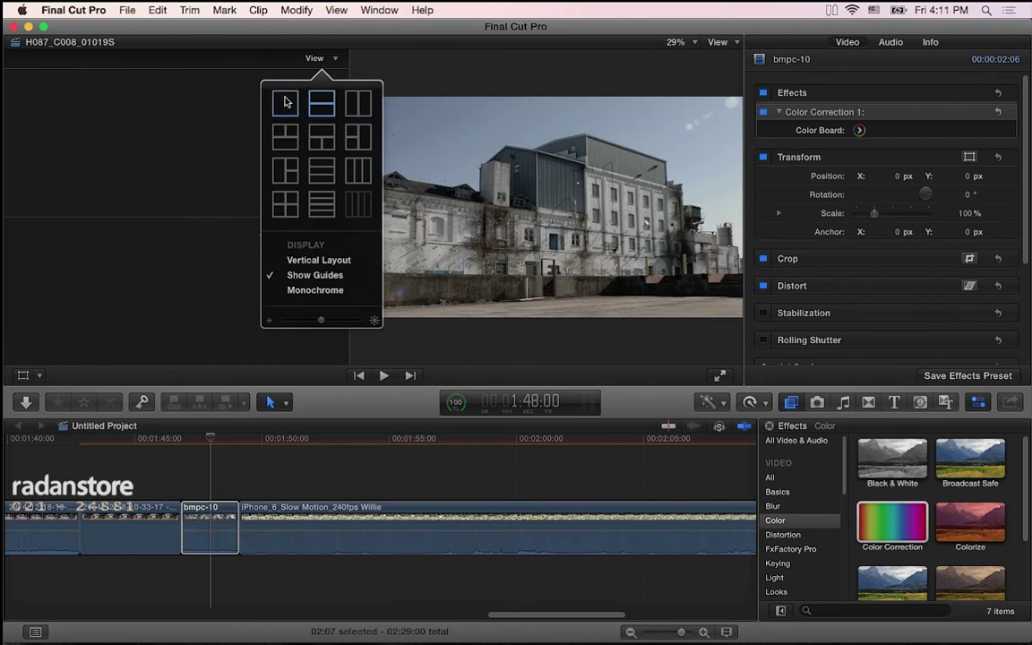
left_click(259, 117)
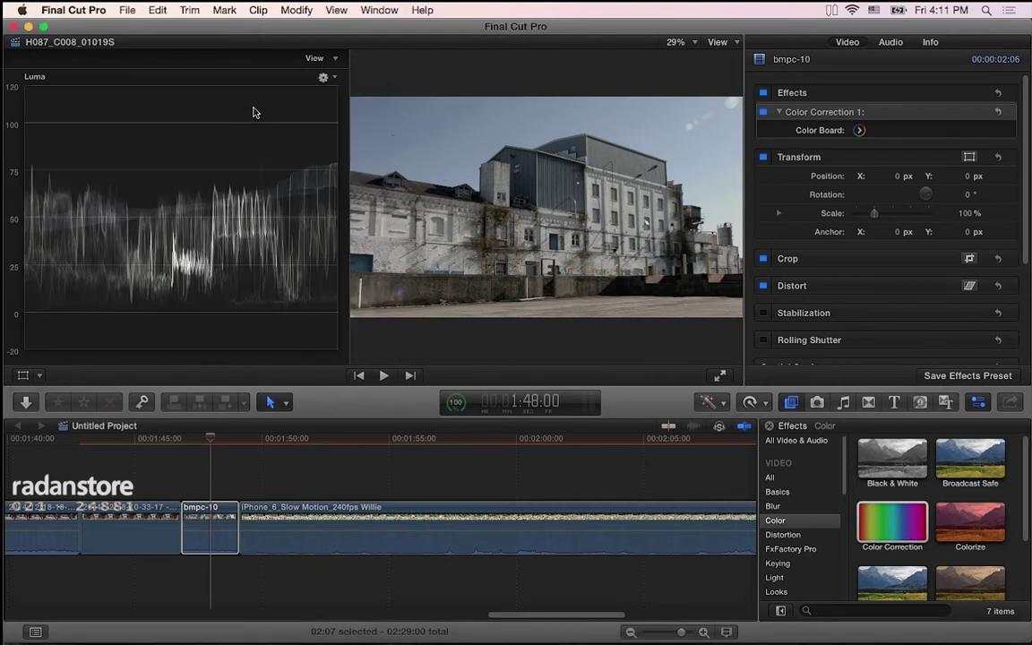
left_click(324, 77)
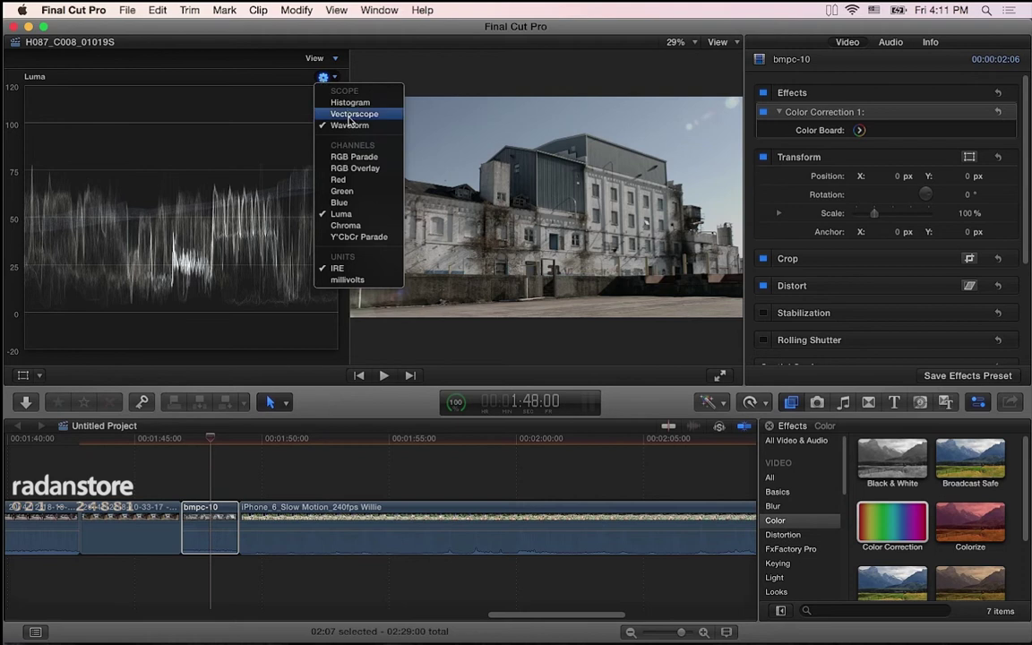
left_click(353, 216)
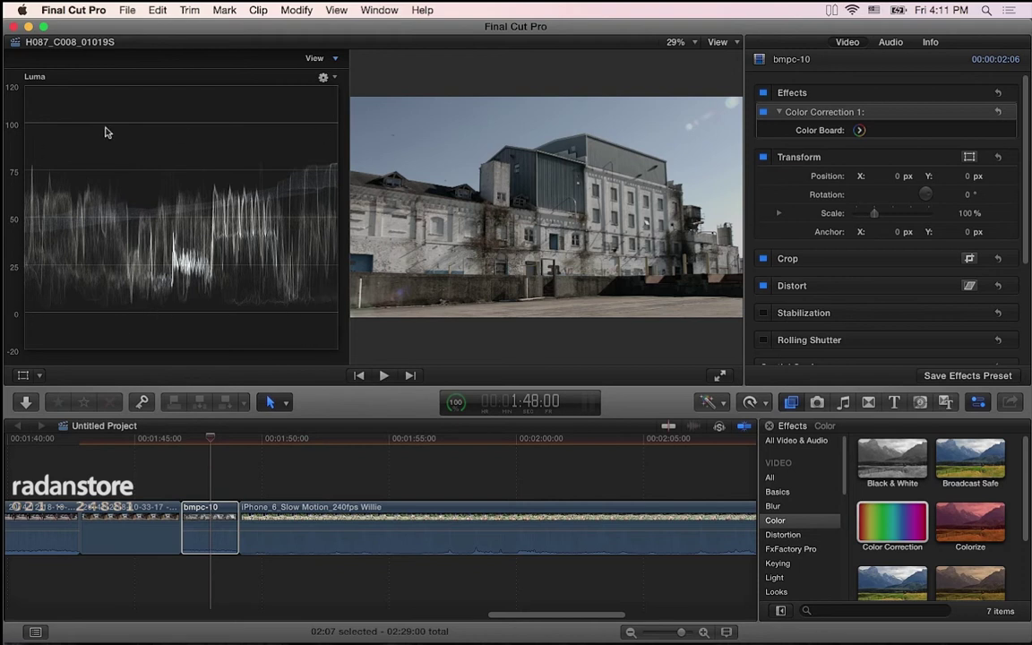
left_click(326, 78)
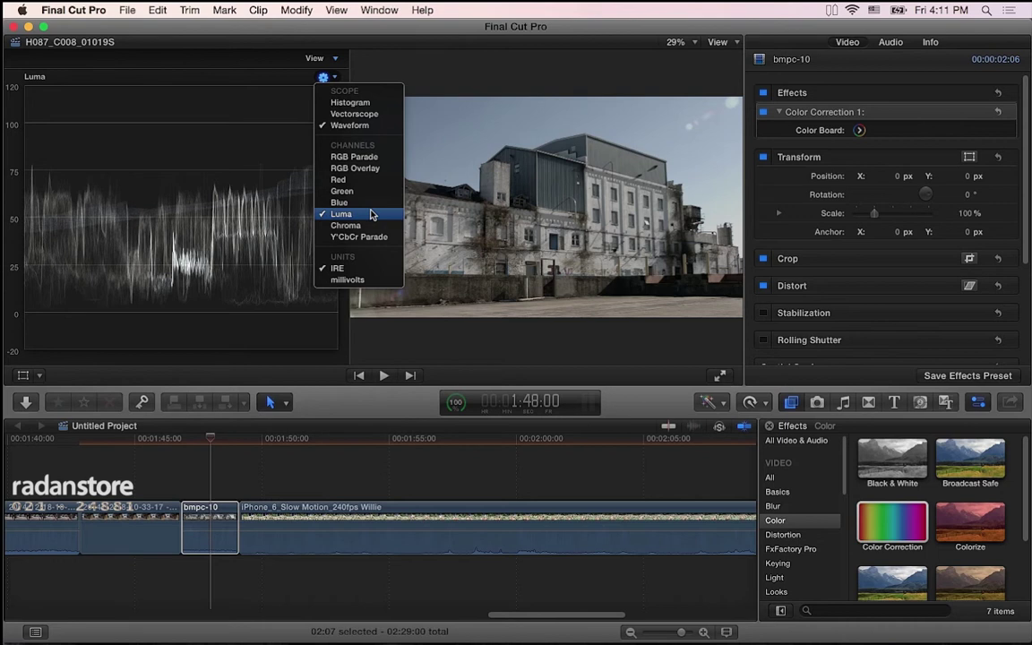
left_click(241, 257)
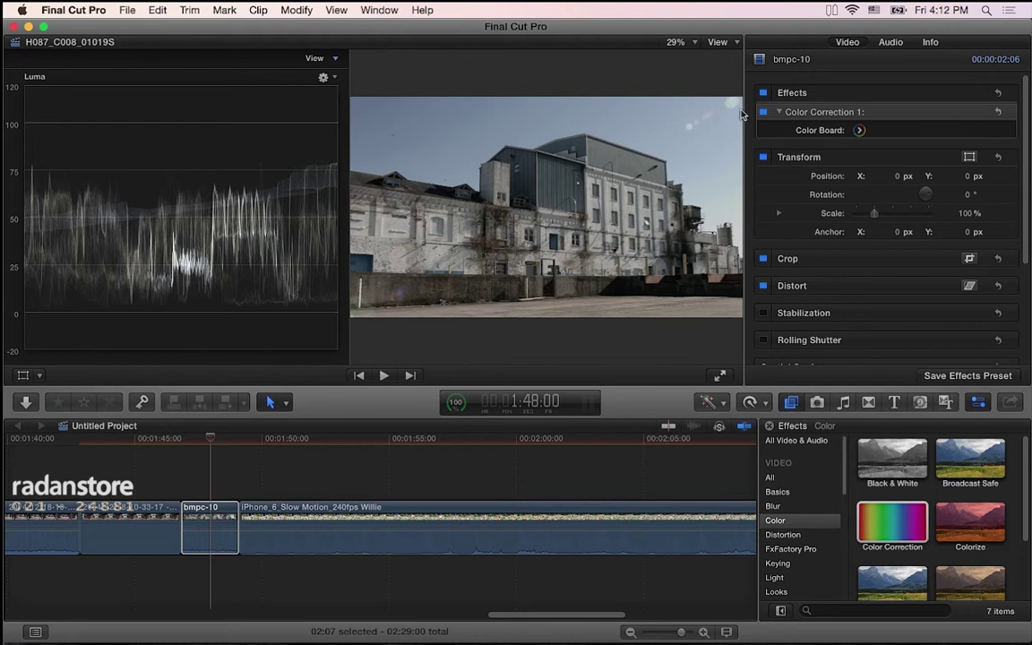
Reopen Color Correction 1's Color Board and switch it to the Color pane.
left_click(859, 130)
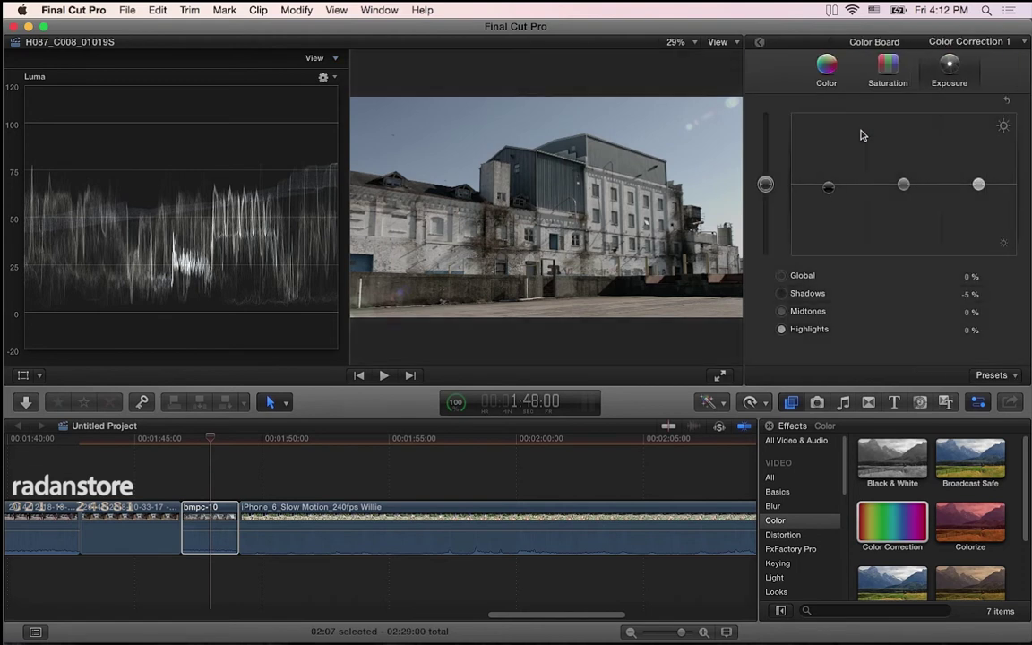
left_click(760, 42)
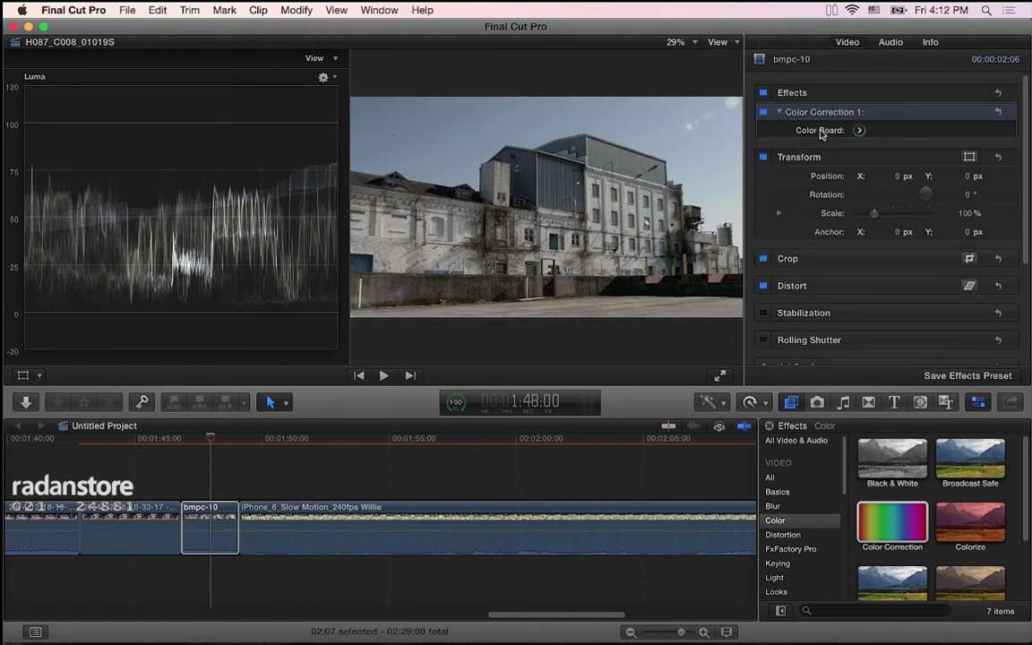
scroll(861, 134, "right", 2)
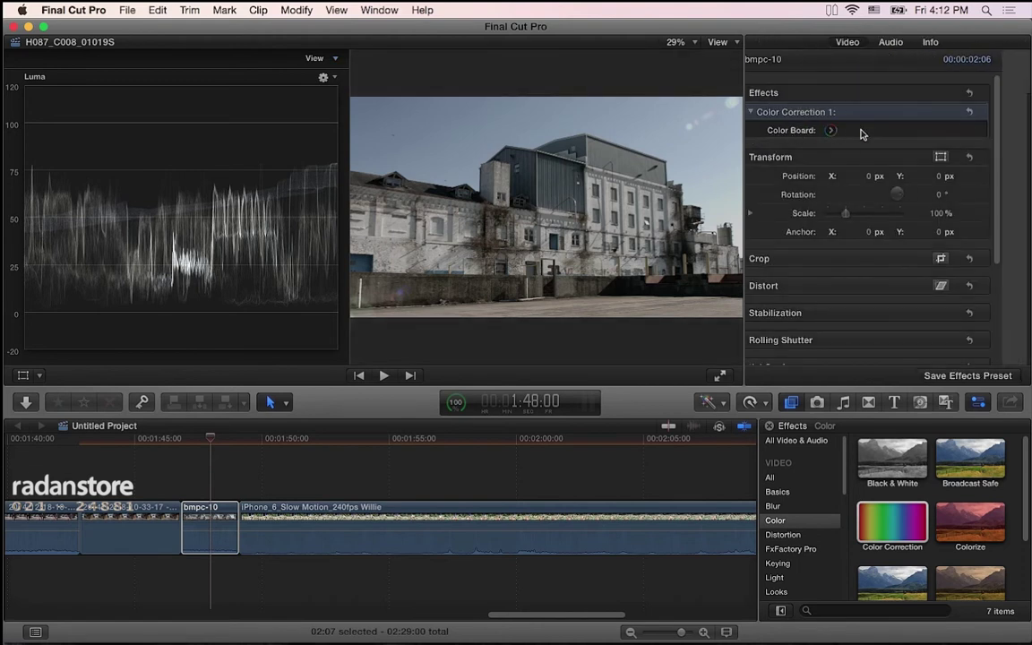
key("super+6")
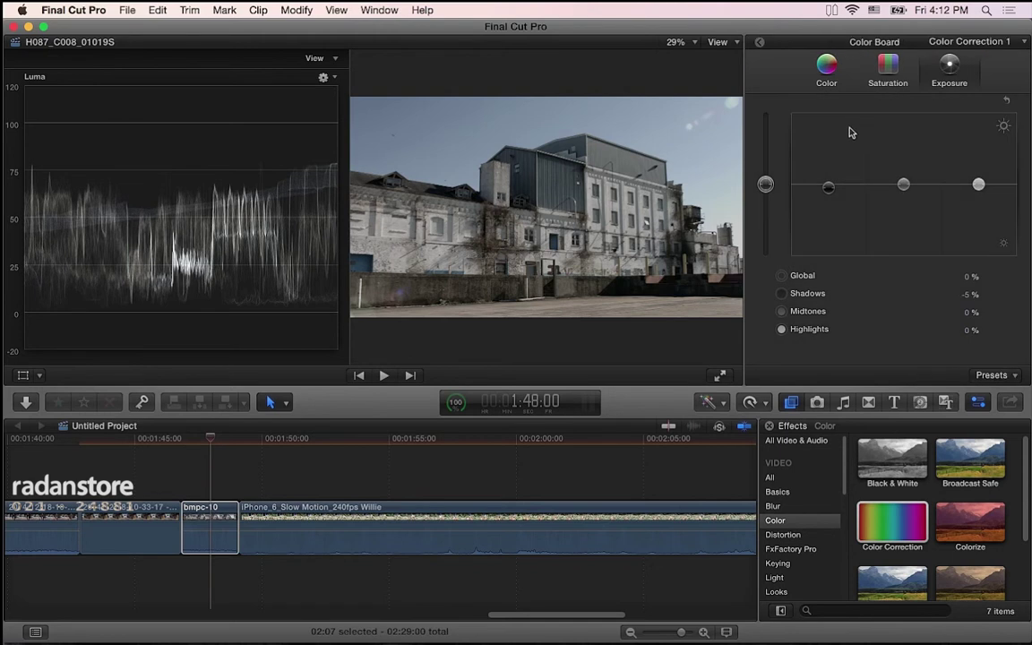
left_click(828, 73)
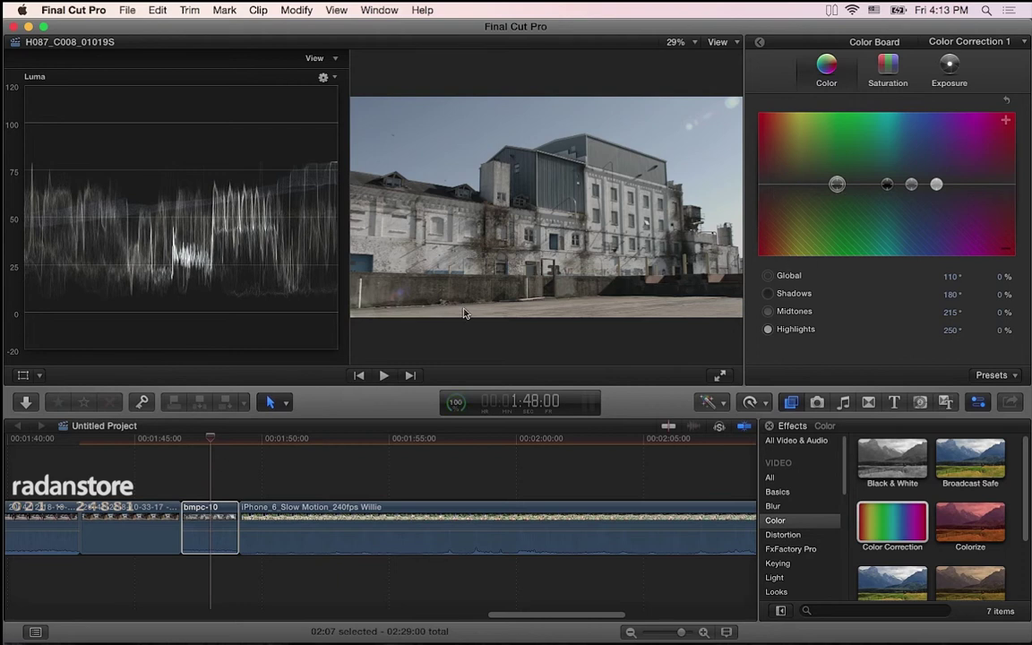
Enlarge the viewer area, try a green global tint, then reset the colour corrections to neutral.
left_click_drag(717, 391, 717, 419)
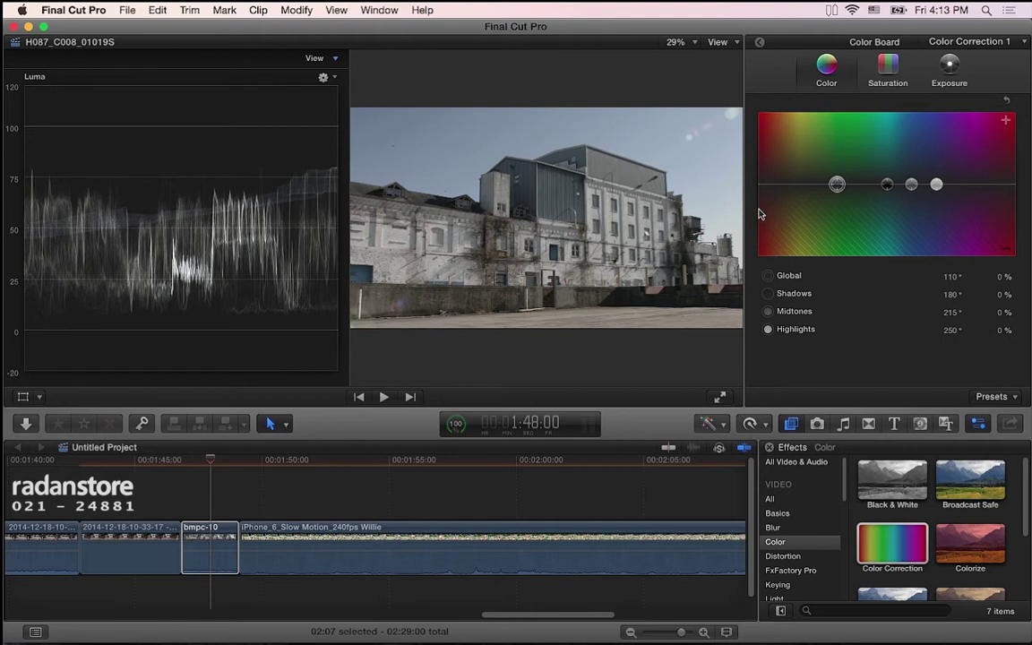
left_click(838, 185)
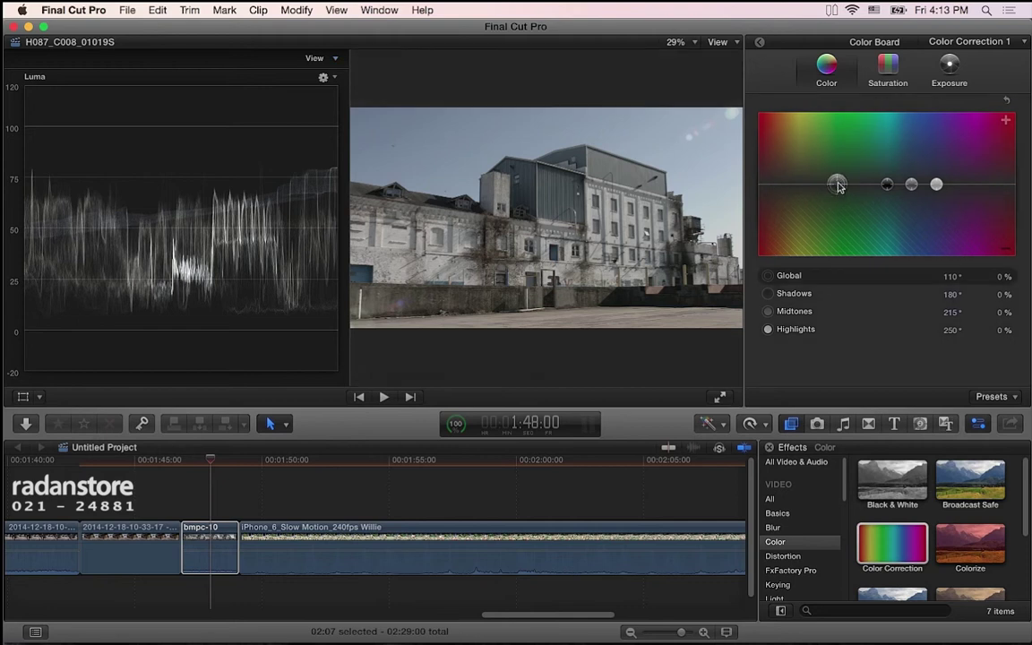
mouse_move(837, 184)
left_mouse_down()
mouse_move(847, 136)
mouse_move(842, 224)
left_mouse_up()
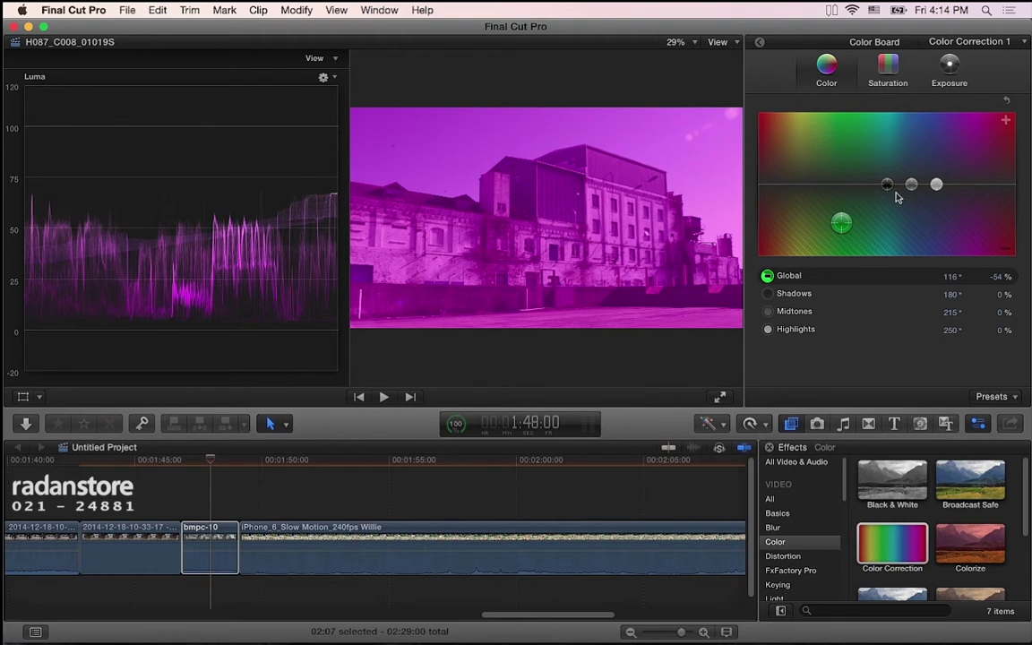
left_click(1007, 99)
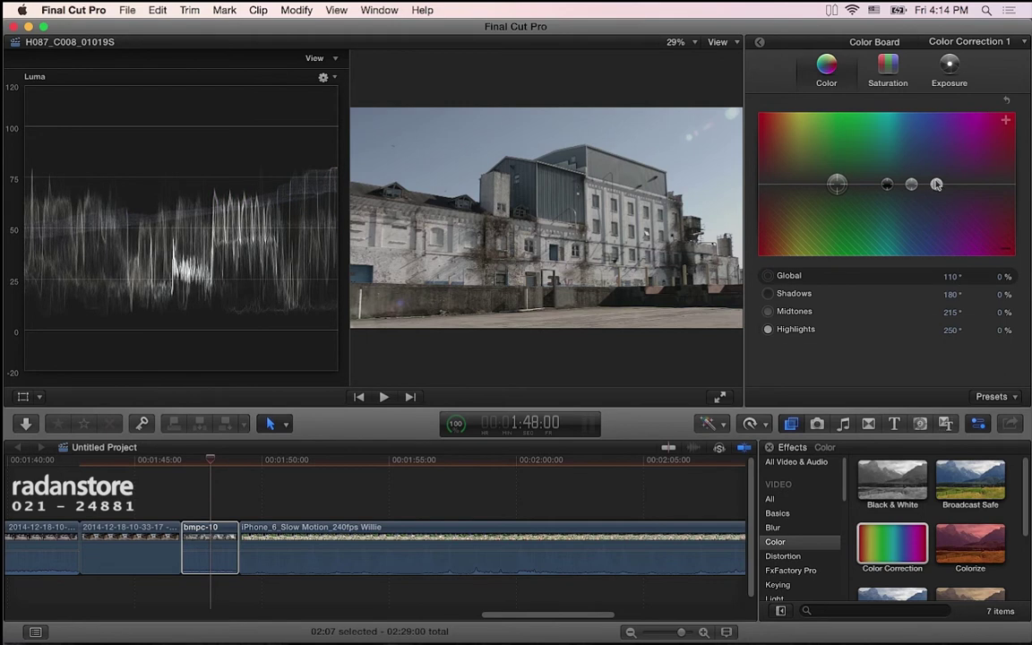
Tint the shadows toward magenta, then reset Shadows back to 0% with Delete.
left_click(887, 184)
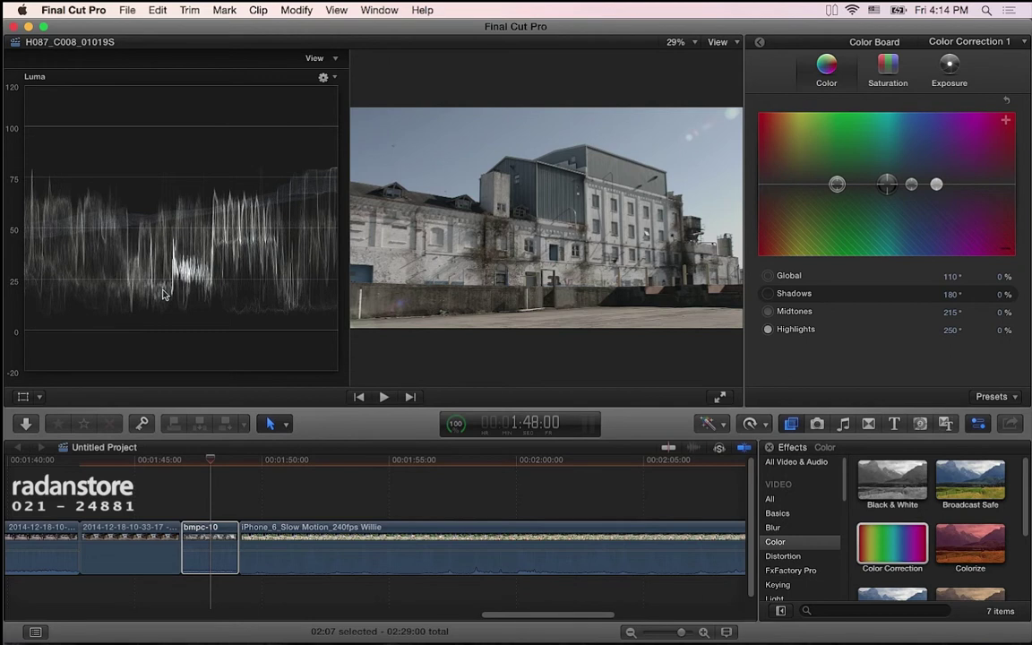
left_click(861, 207)
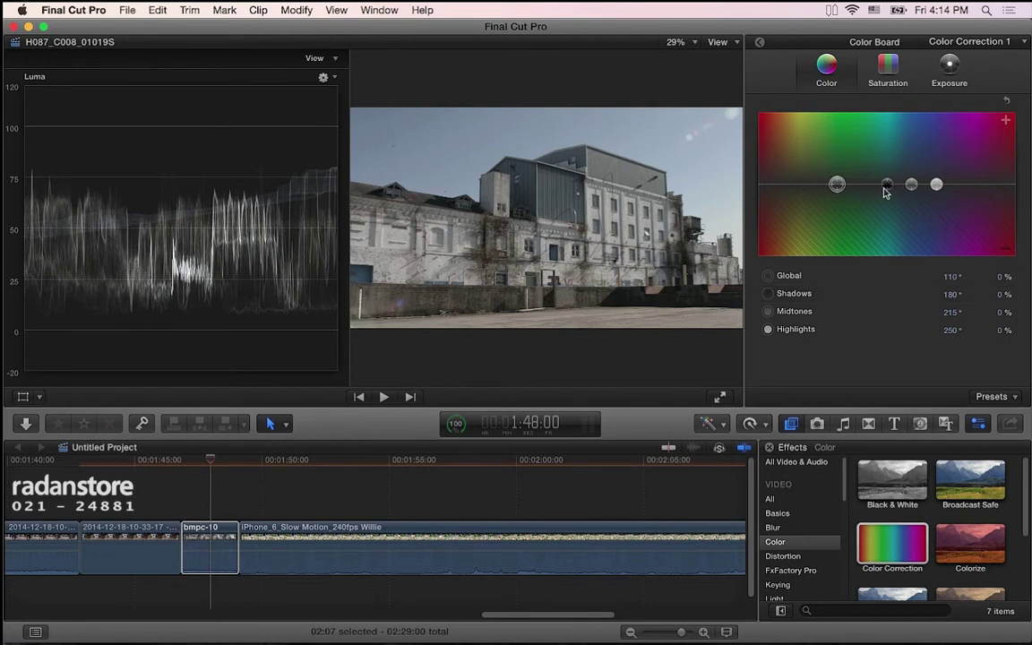
left_click_drag(888, 186, 1008, 183)
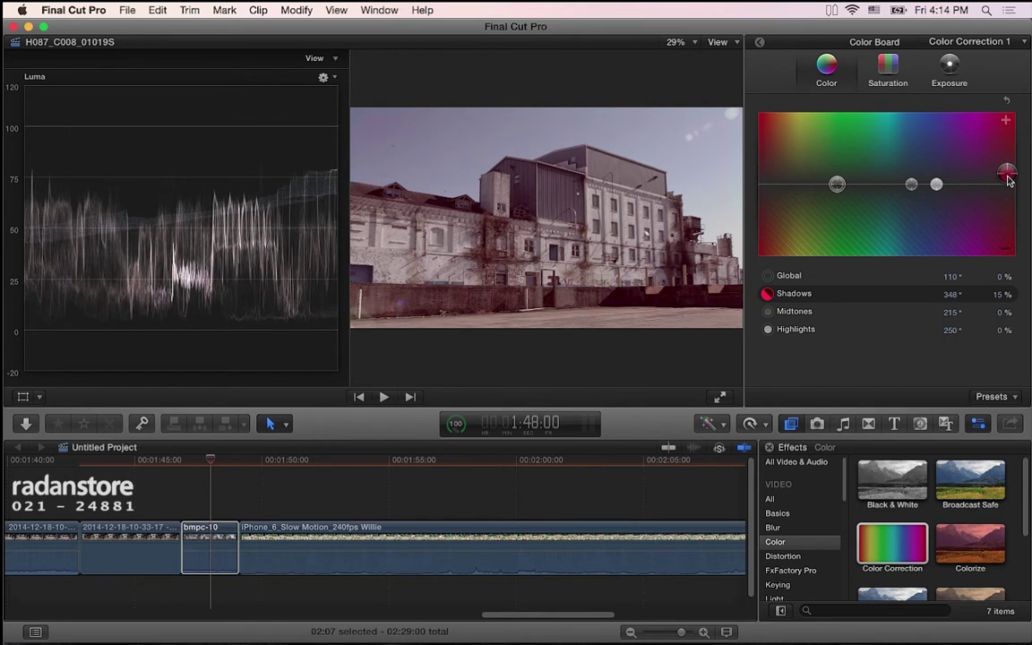
left_click_drag(1008, 180, 1002, 177)
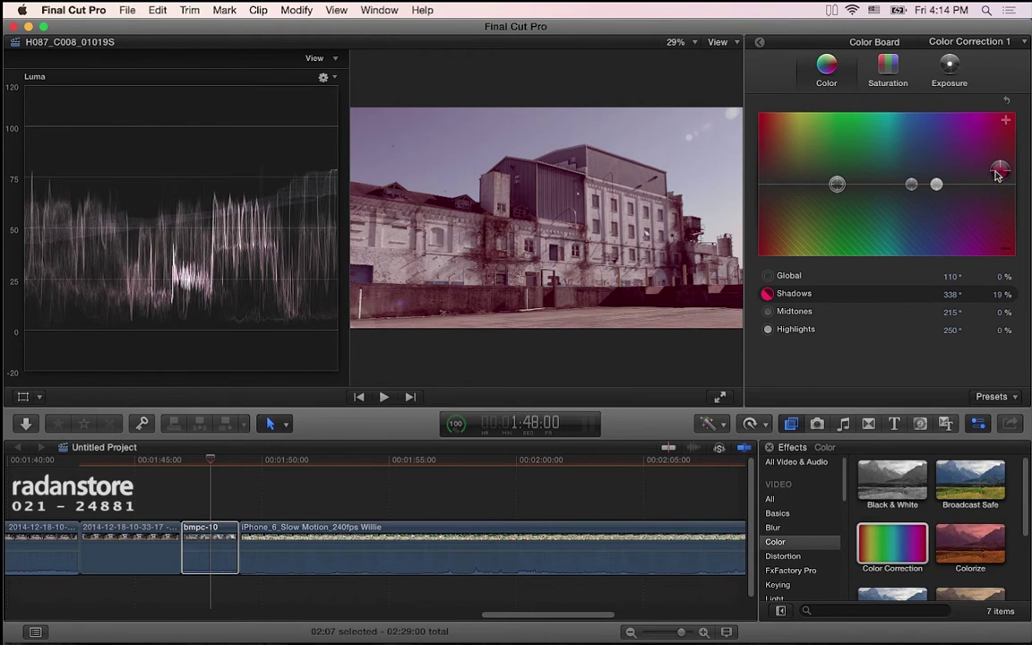
left_click_drag(999, 175, 994, 200)
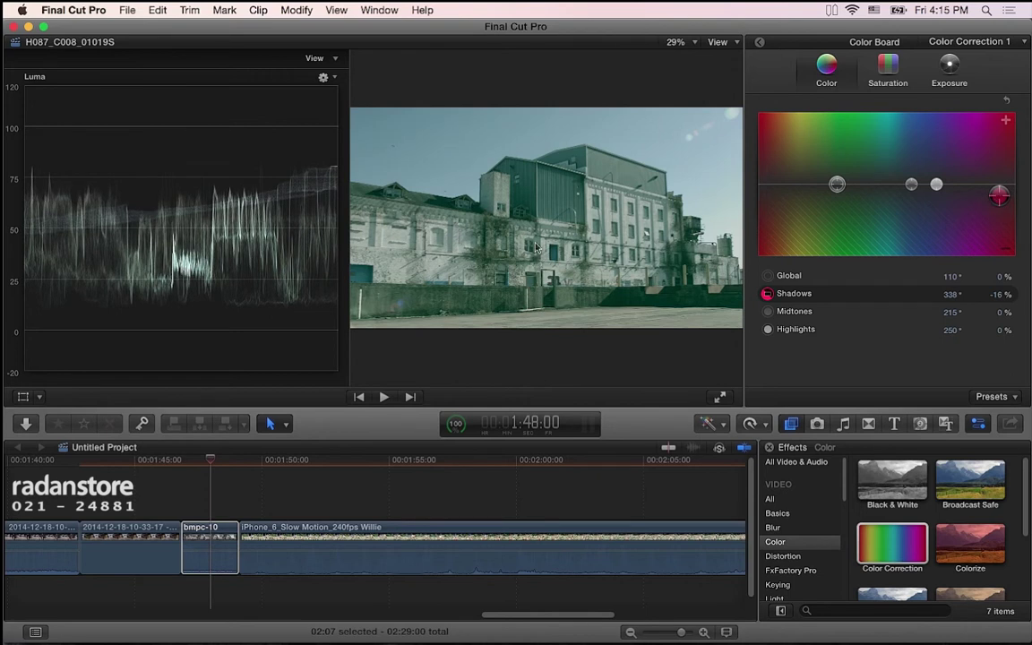
key("Delete")
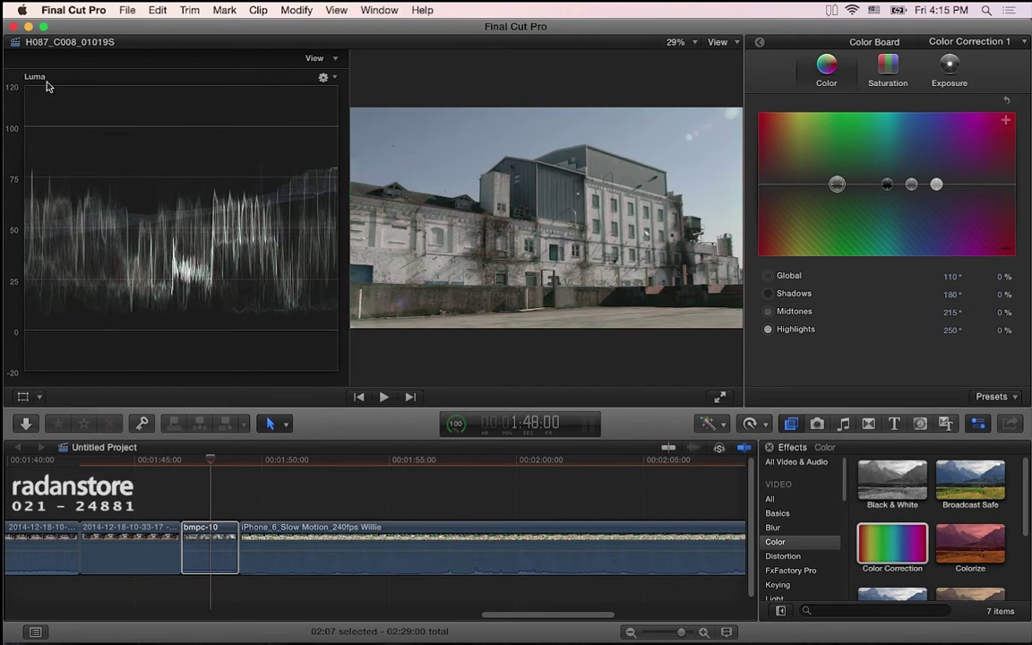
Show the Exposure pane and scroll the timeline to the H087_C008_01019S bread clip.
left_click(954, 77)
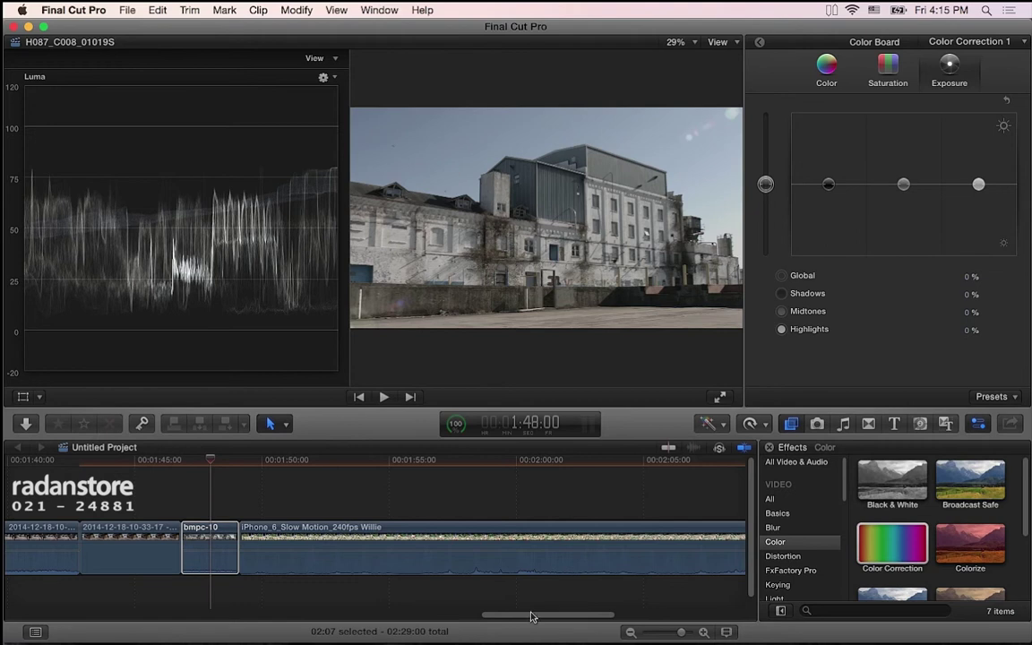
left_click_drag(533, 616, 655, 618)
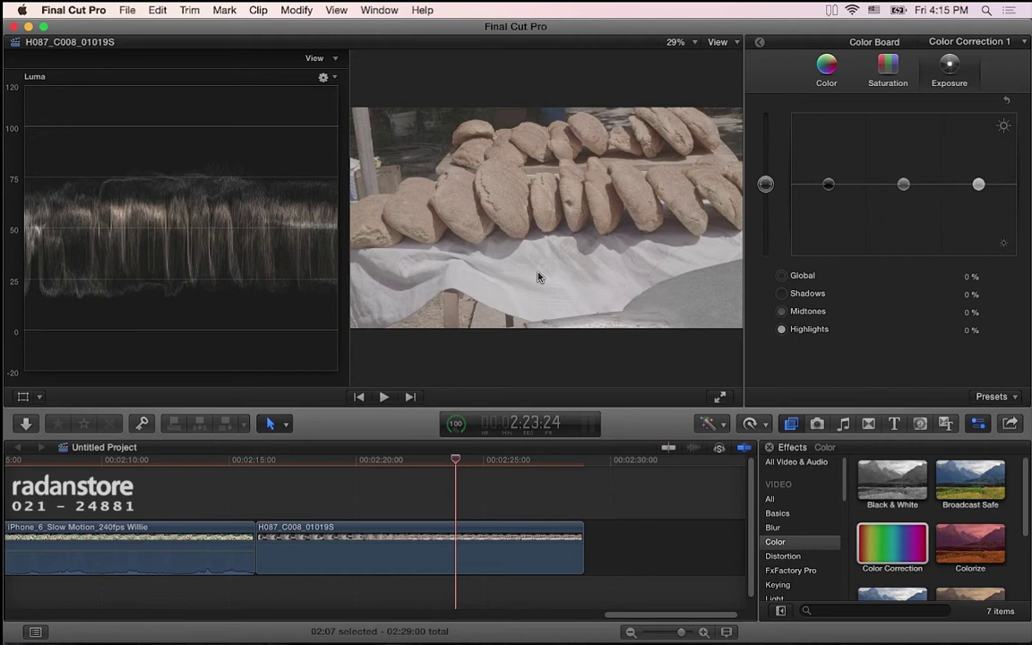
Lower the H087_C008_01019S bread clip's global exposure to -9%, then return to the building clip.
left_click(440, 534)
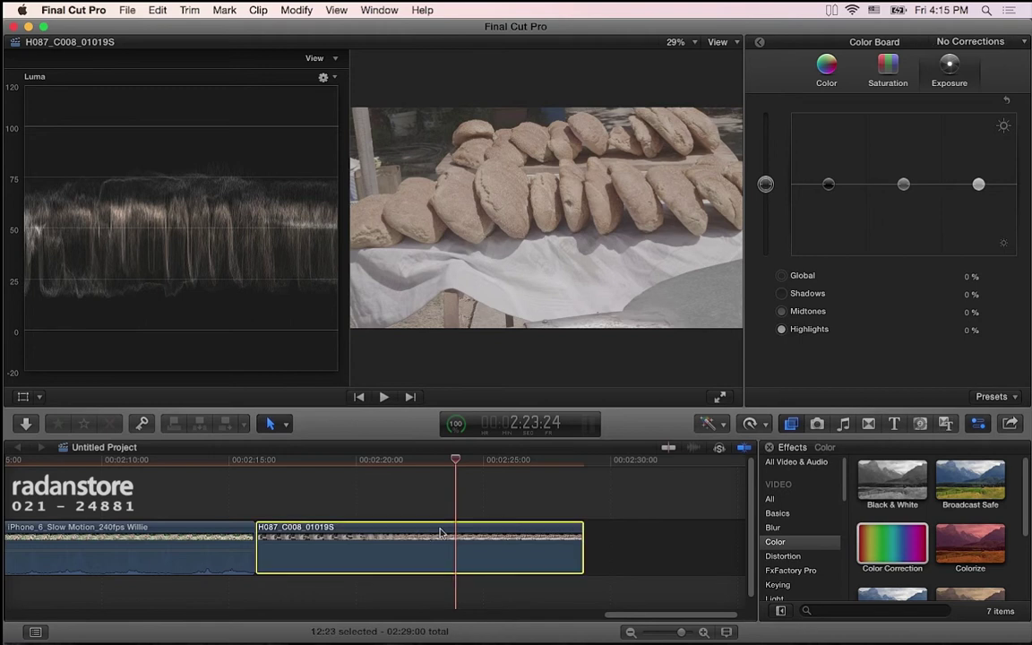
left_click(838, 248)
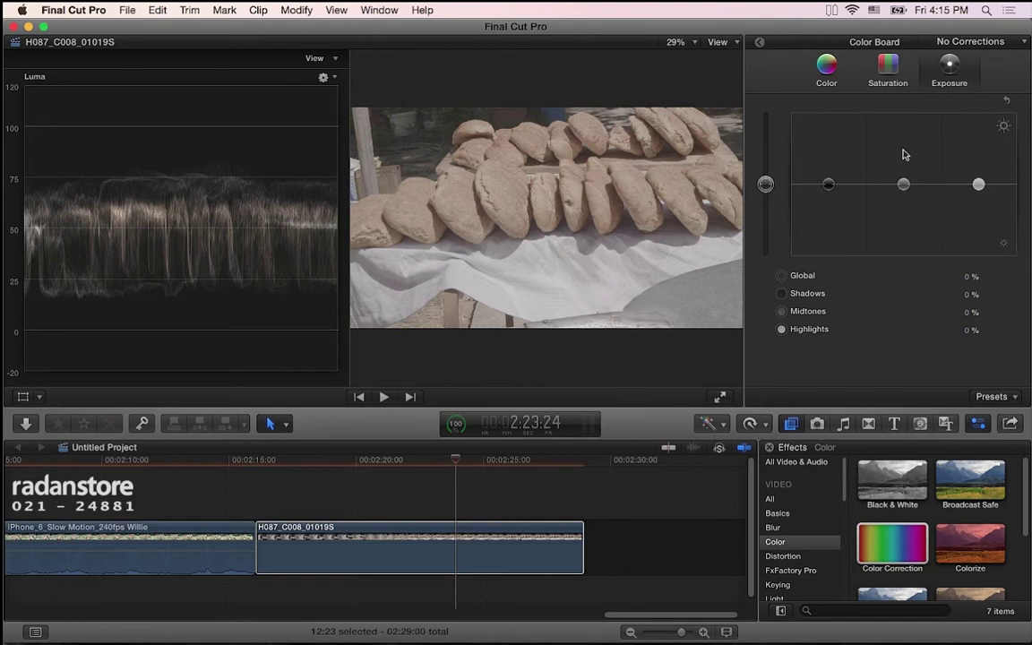
mouse_move(766, 188)
left_mouse_down()
mouse_move(767, 202)
mouse_move(766, 189)
left_mouse_up()
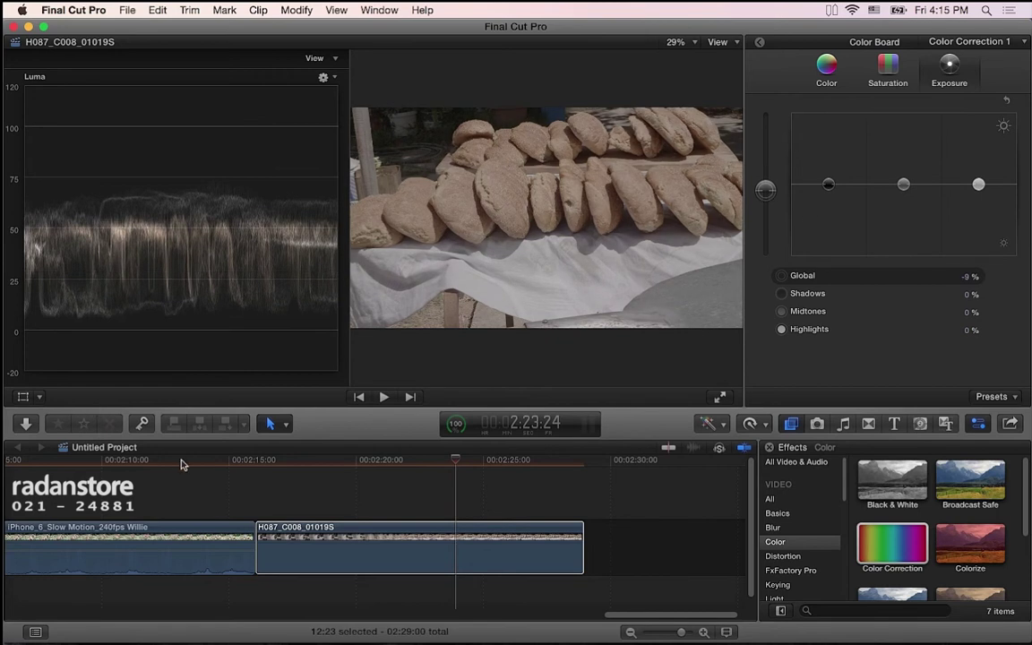
left_click_drag(645, 615, 537, 615)
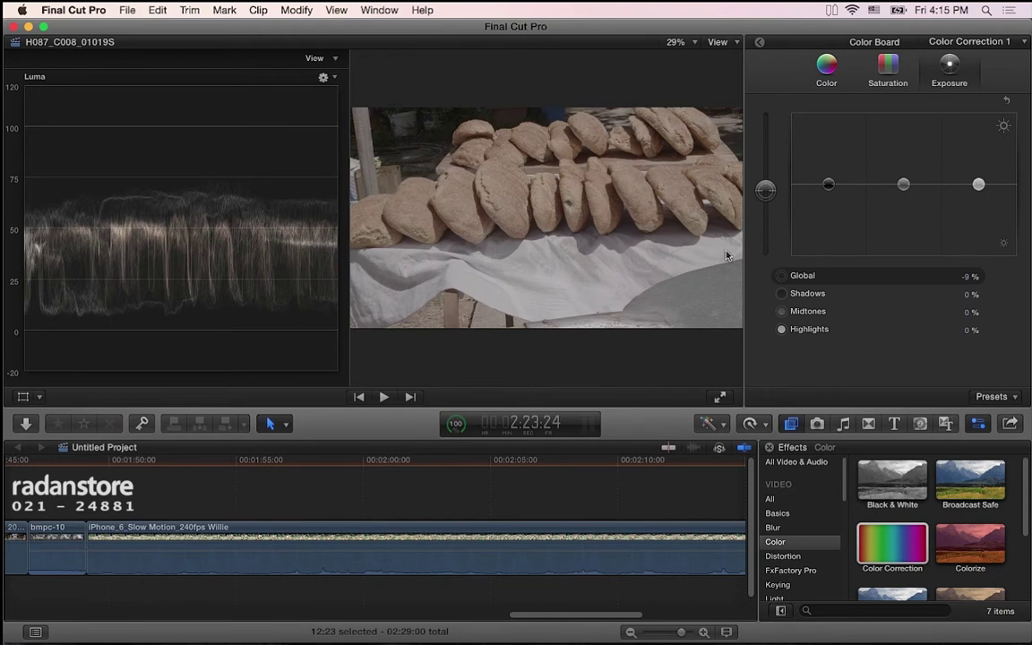
left_click(61, 468)
On bmpc-10, set exposure Shadows to -11%, Midtones to -7% and Highlights to 7%.
left_click(55, 538)
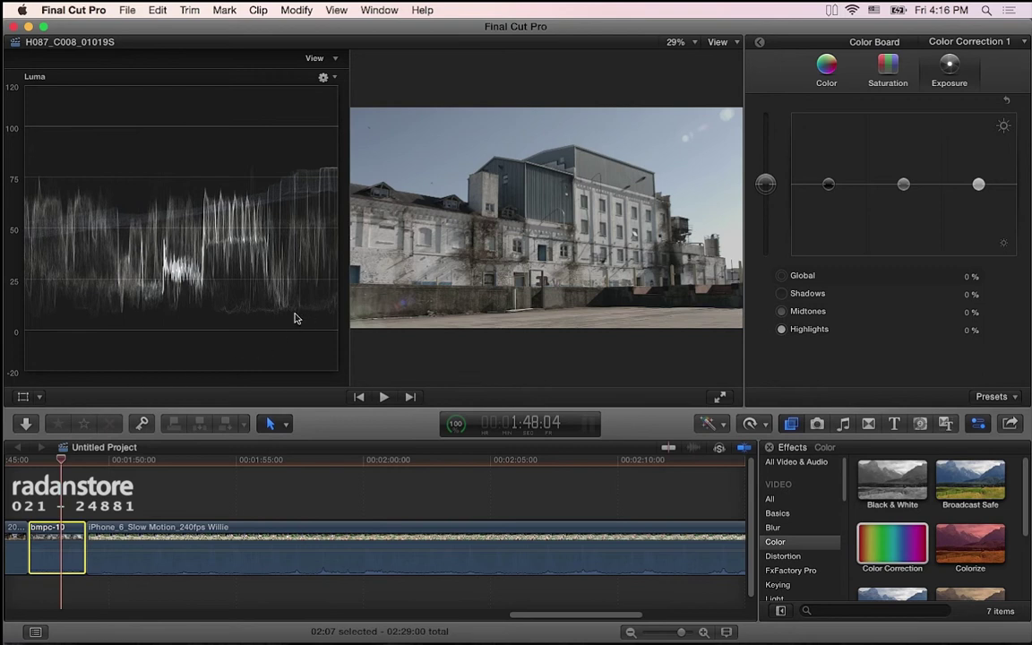
left_click_drag(829, 184, 831, 190)
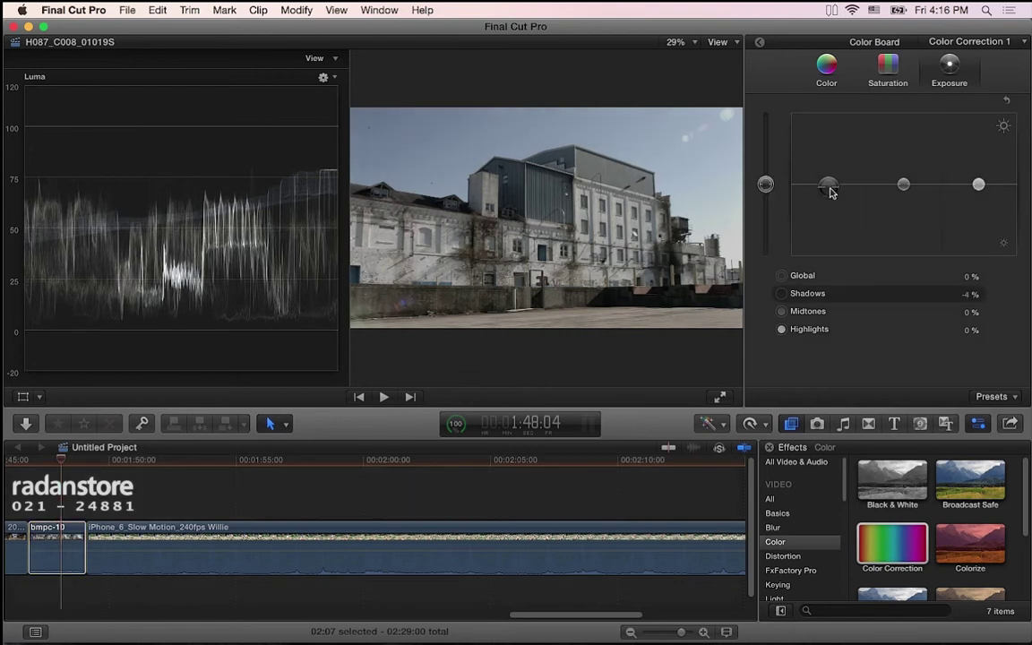
left_click_drag(830, 191, 832, 192)
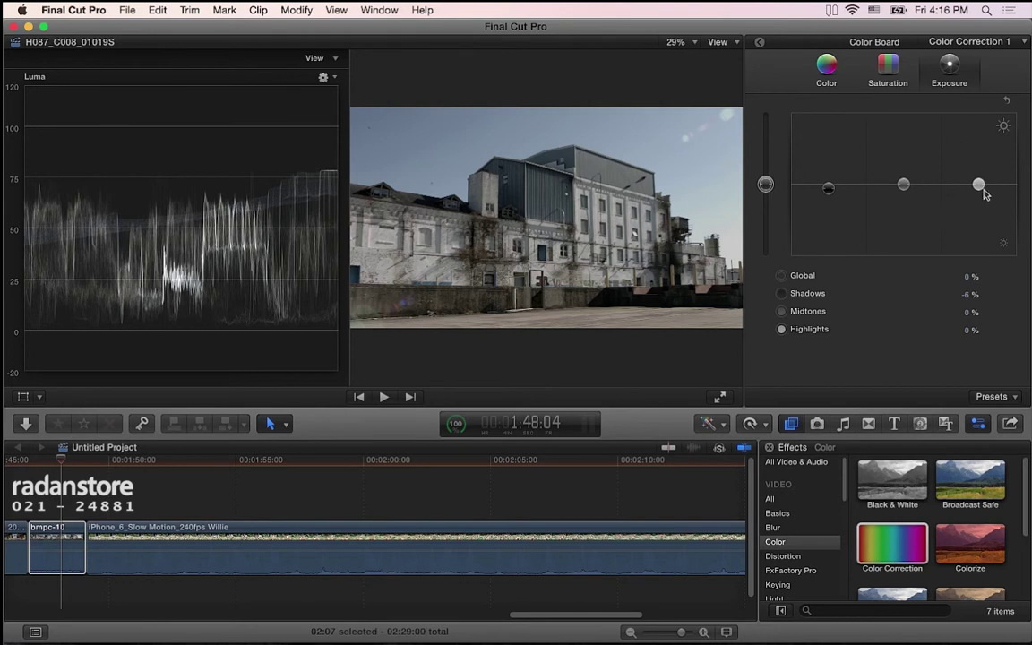
left_click_drag(978, 186, 979, 179)
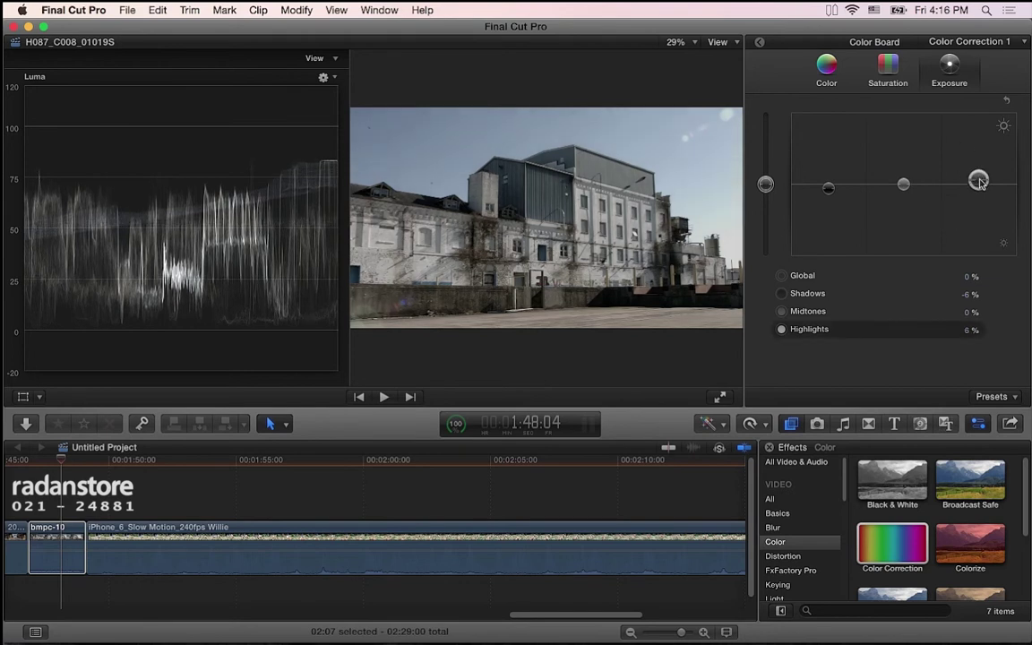
left_click_drag(904, 187, 906, 193)
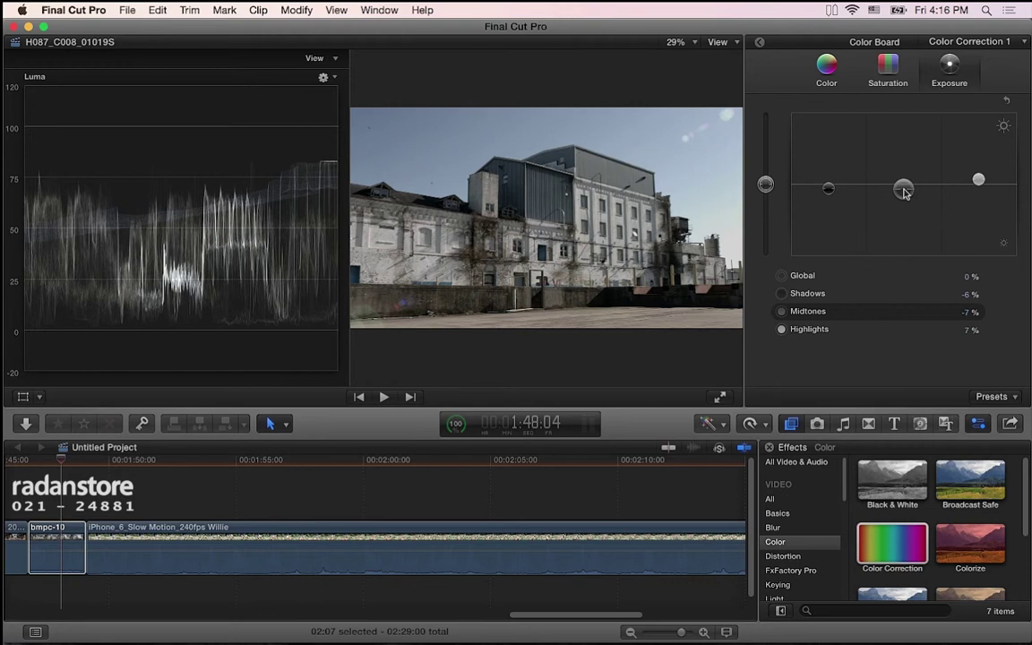
left_click(828, 188)
left_click_drag(829, 188, 829, 198)
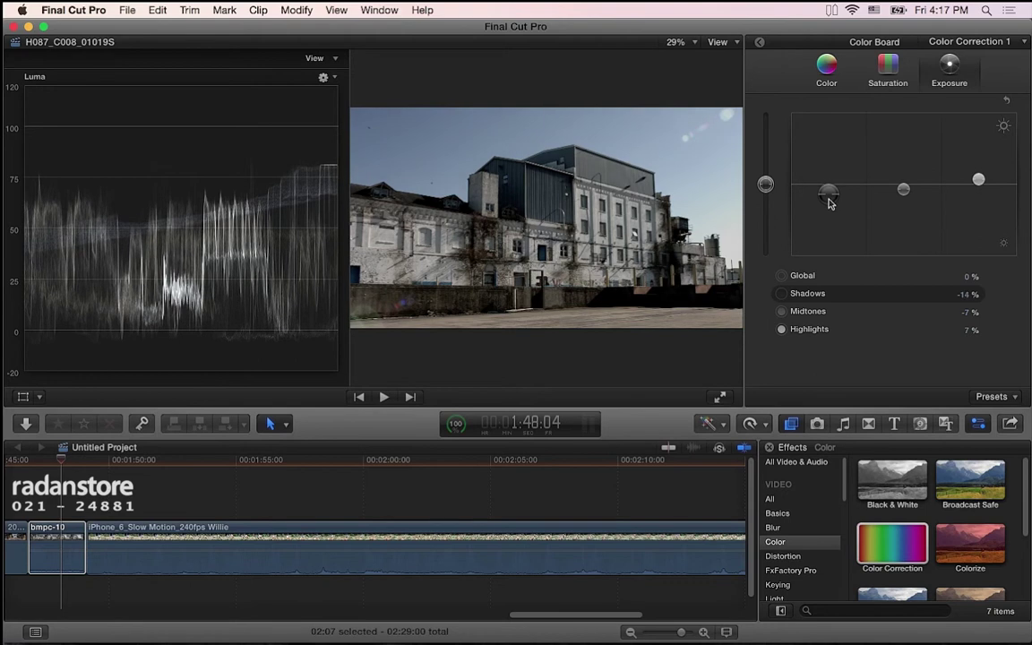
left_click_drag(829, 205, 831, 202)
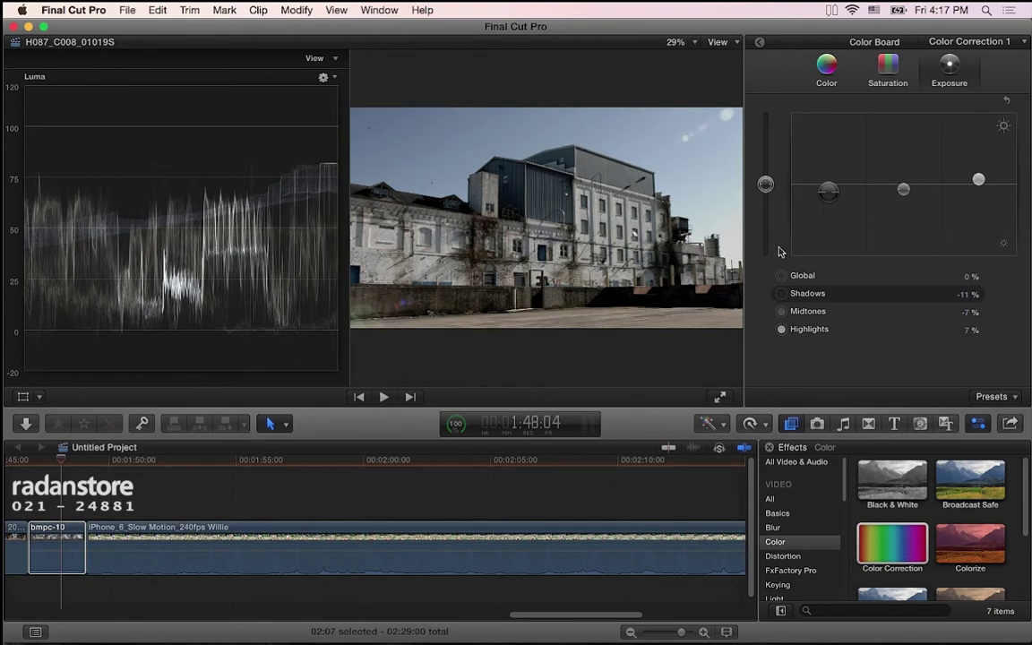
left_click(616, 314)
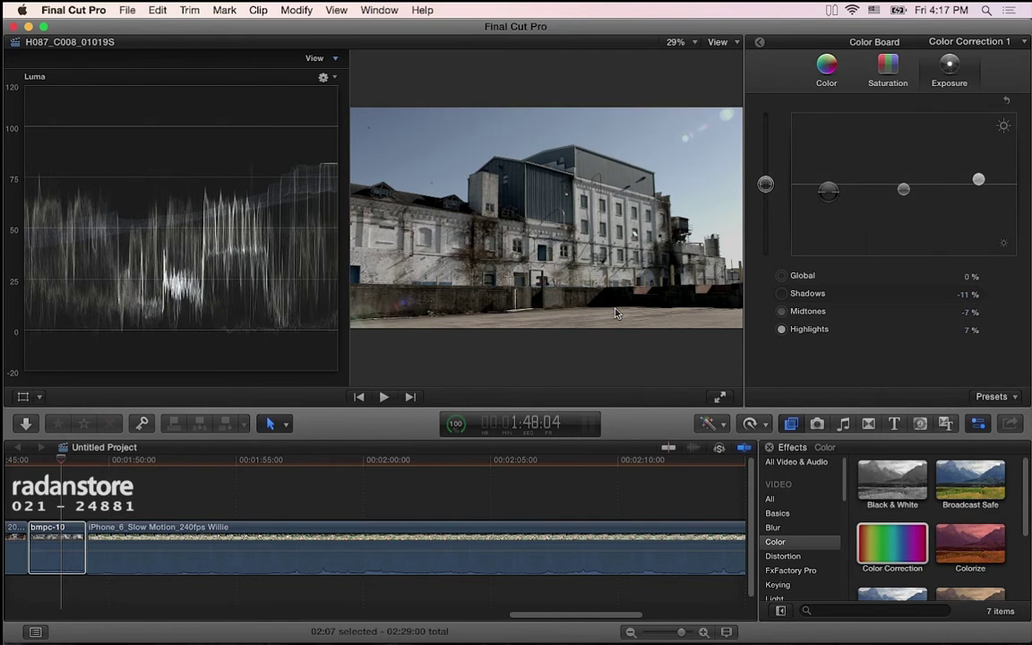
Zoom in to inspect the building, deepen Shadows exposure to -15%, then fit the frame again.
key("super+equal")
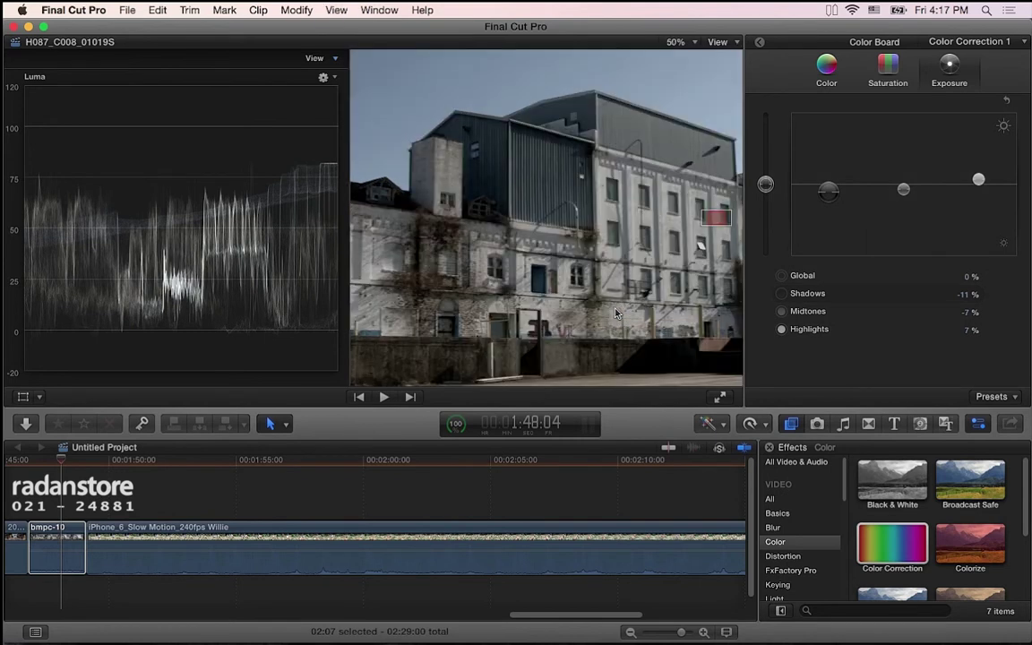
key("super+equal")
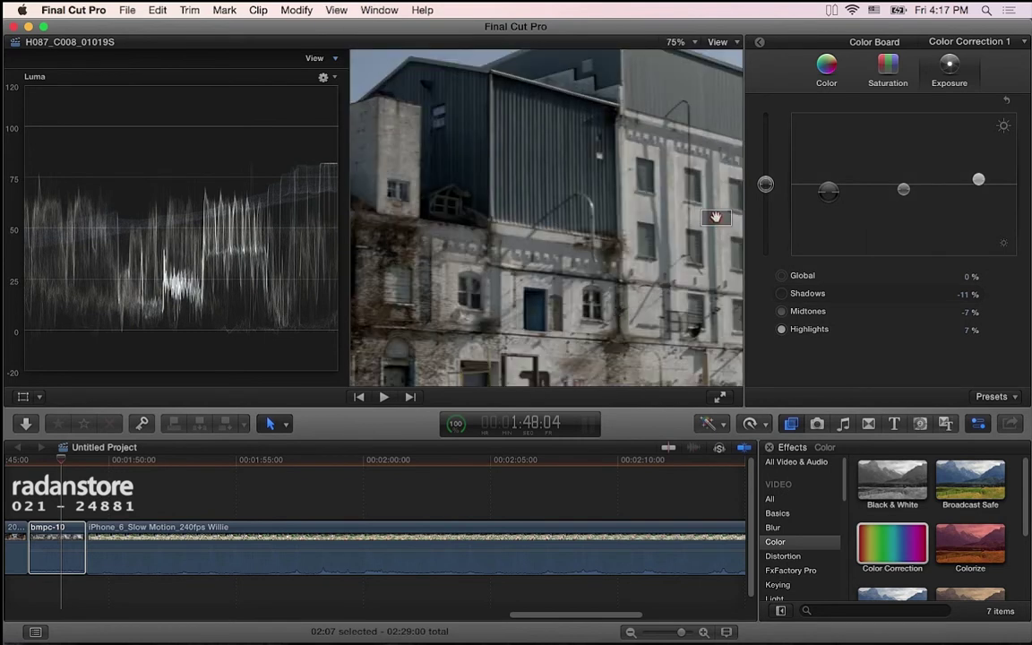
left_click_drag(717, 218, 728, 231)
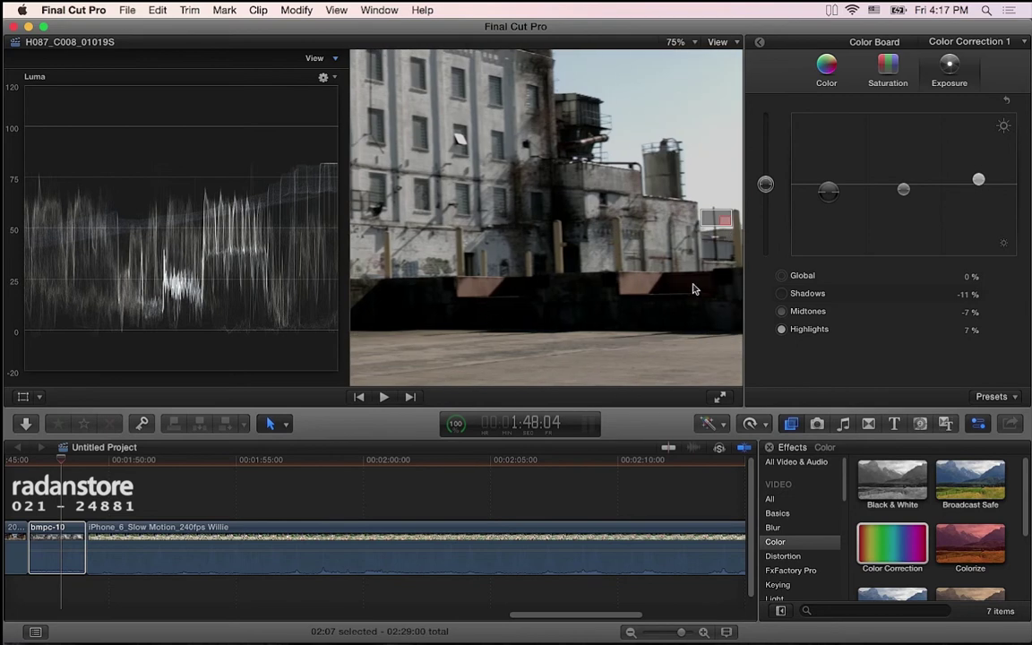
left_click_drag(722, 221, 716, 218)
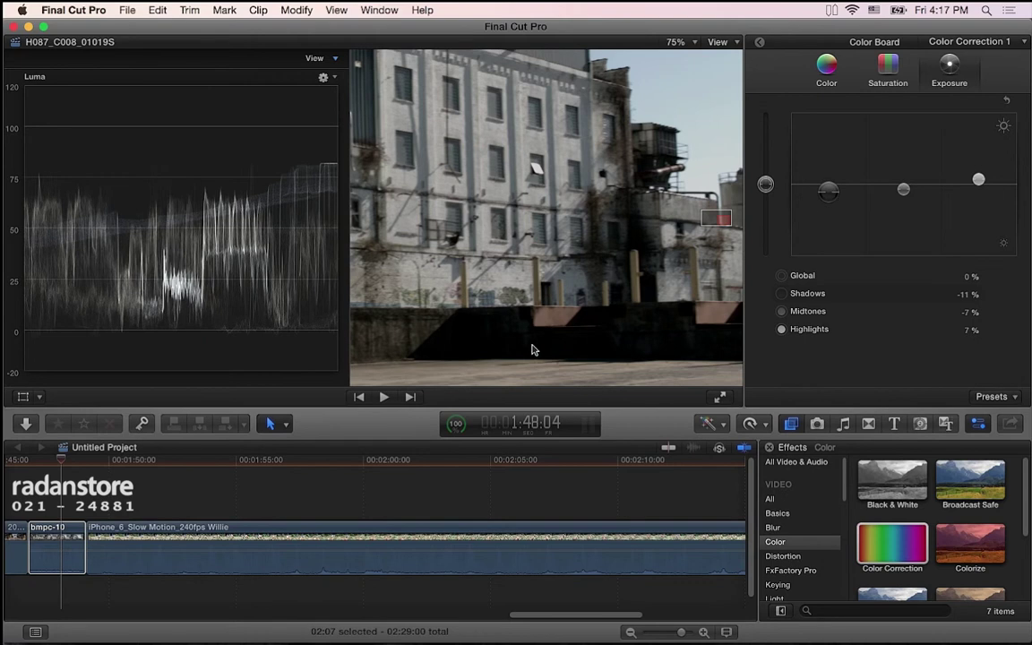
left_click_drag(829, 192, 831, 205)
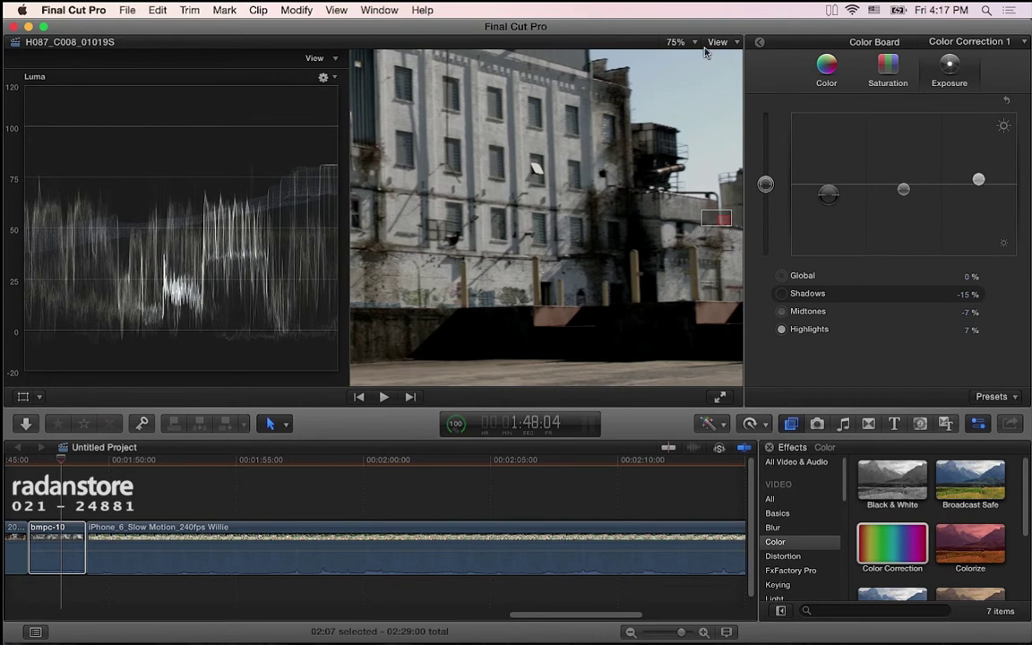
key("shift+z")
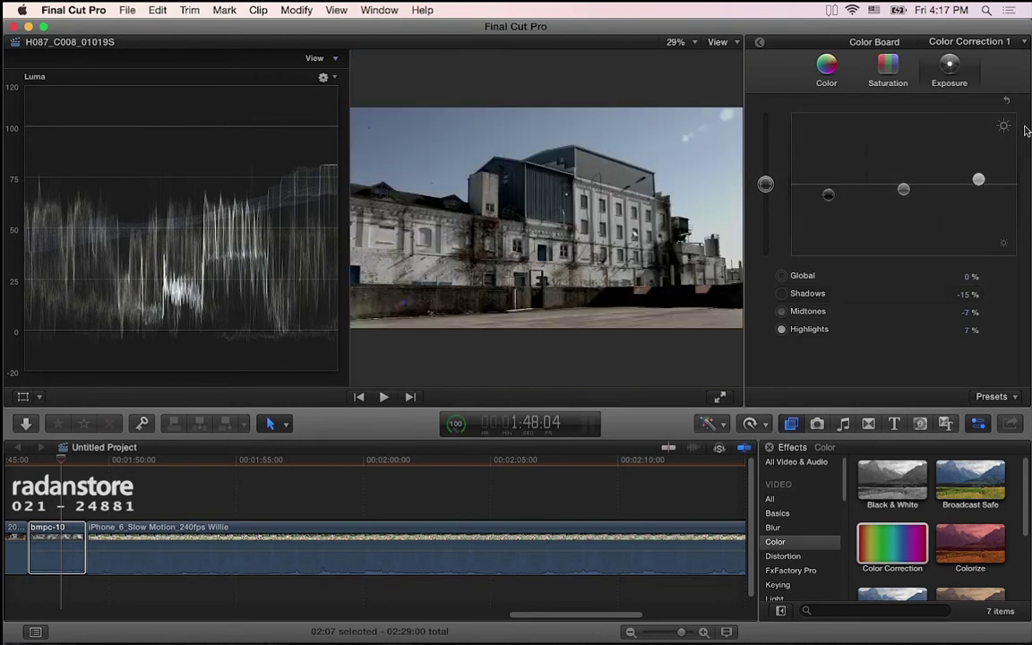
Reset the building clip's exposure, then set Highlights to 5% and Shadows to -9%.
left_click(1007, 102)
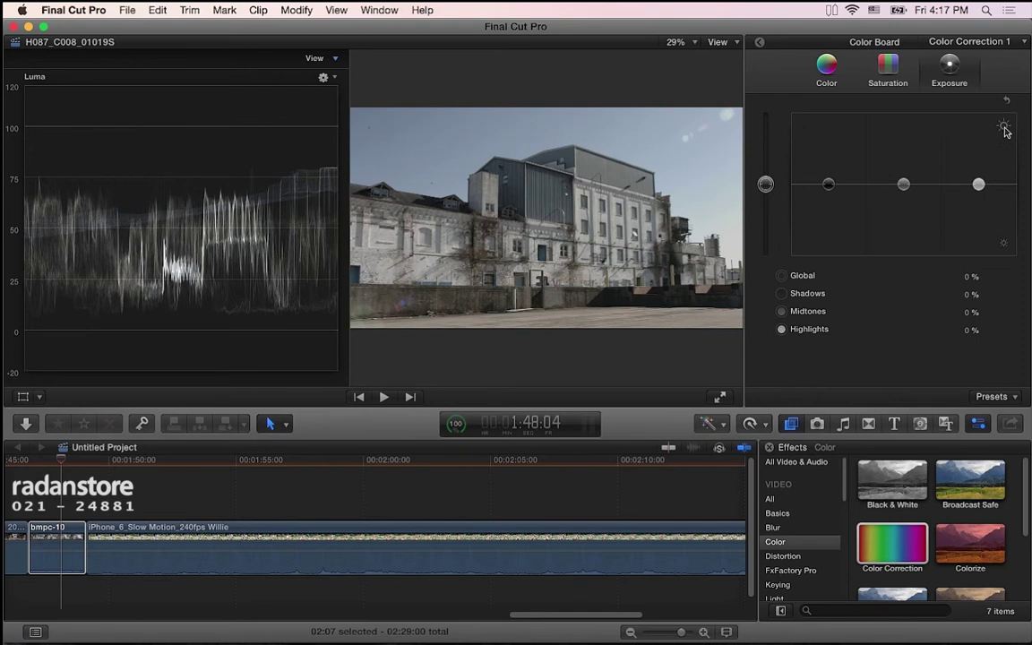
left_click_drag(979, 189, 980, 184)
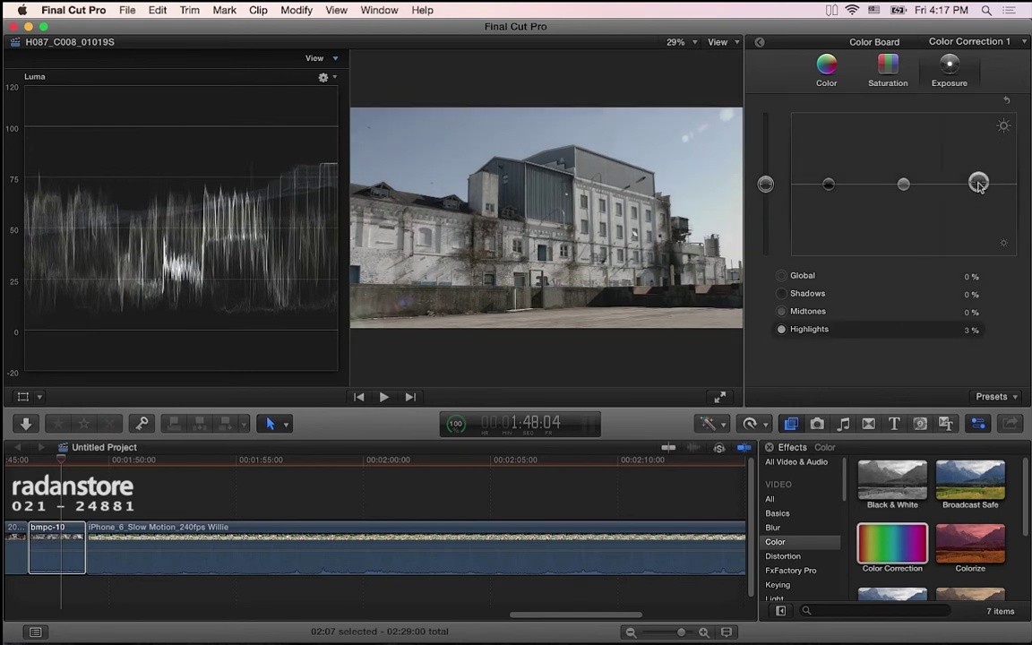
left_click_drag(829, 184, 830, 195)
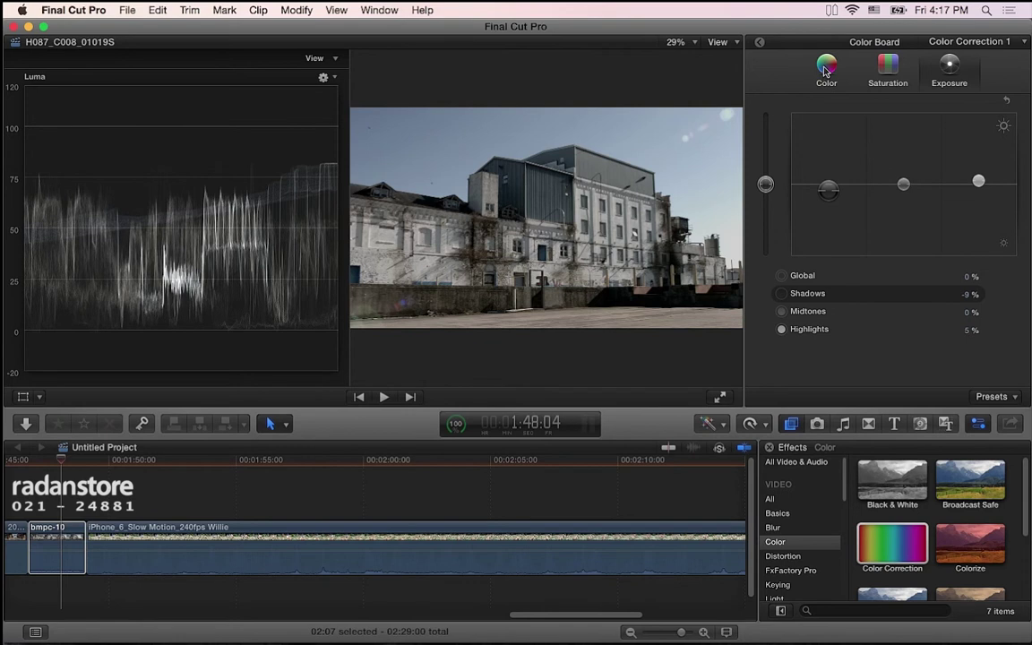
Switch the scope display from the Luma waveform to the Vectorscope.
left_click(838, 156)
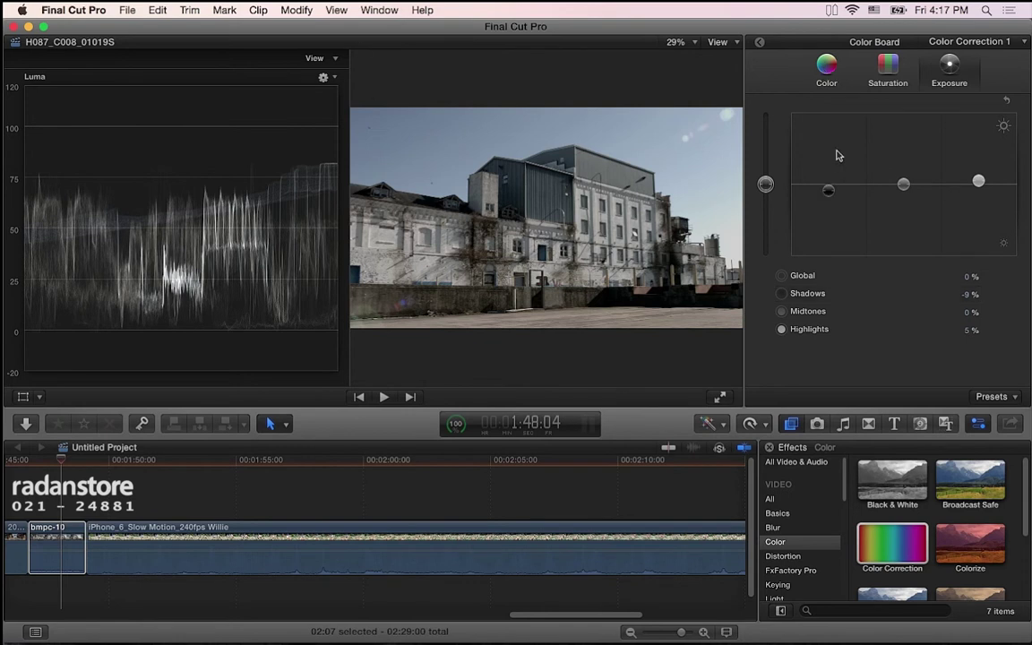
left_click(323, 78)
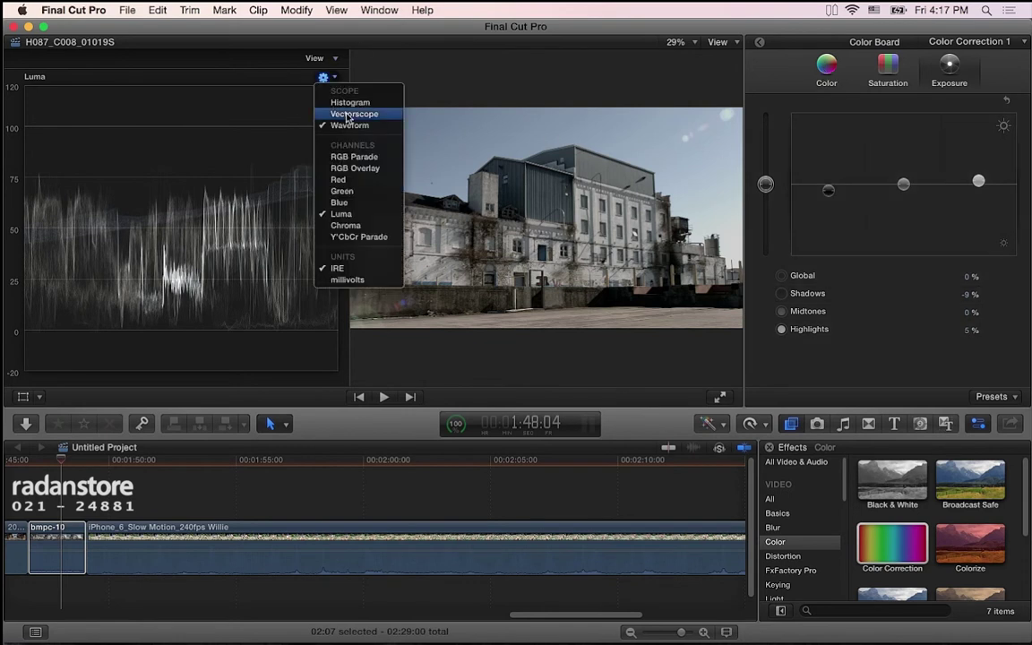
left_click(347, 114)
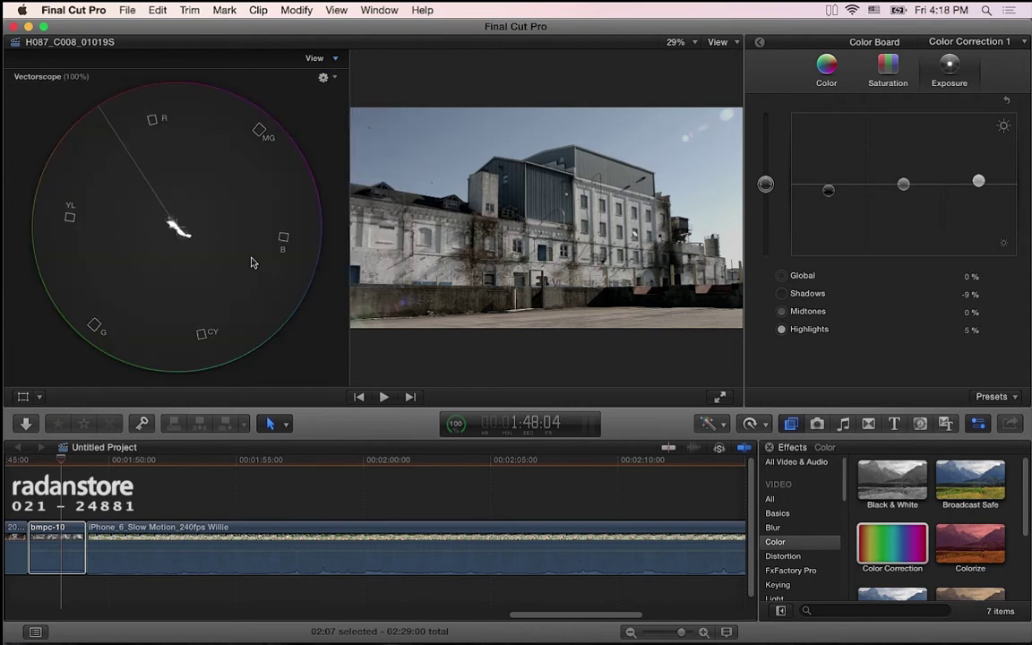
left_click(330, 79)
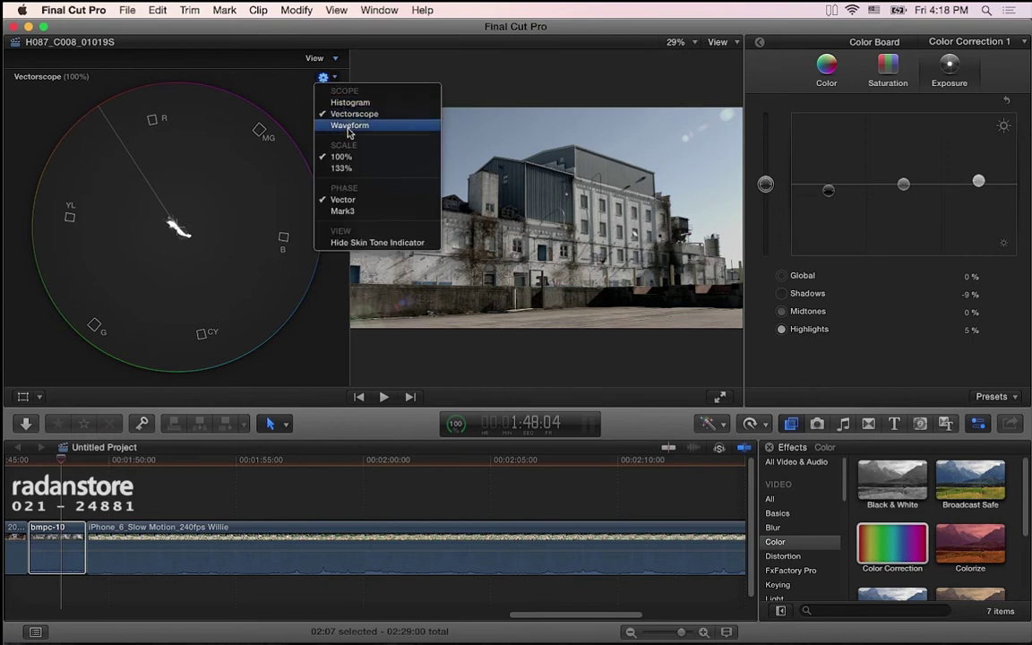
left_click(277, 45)
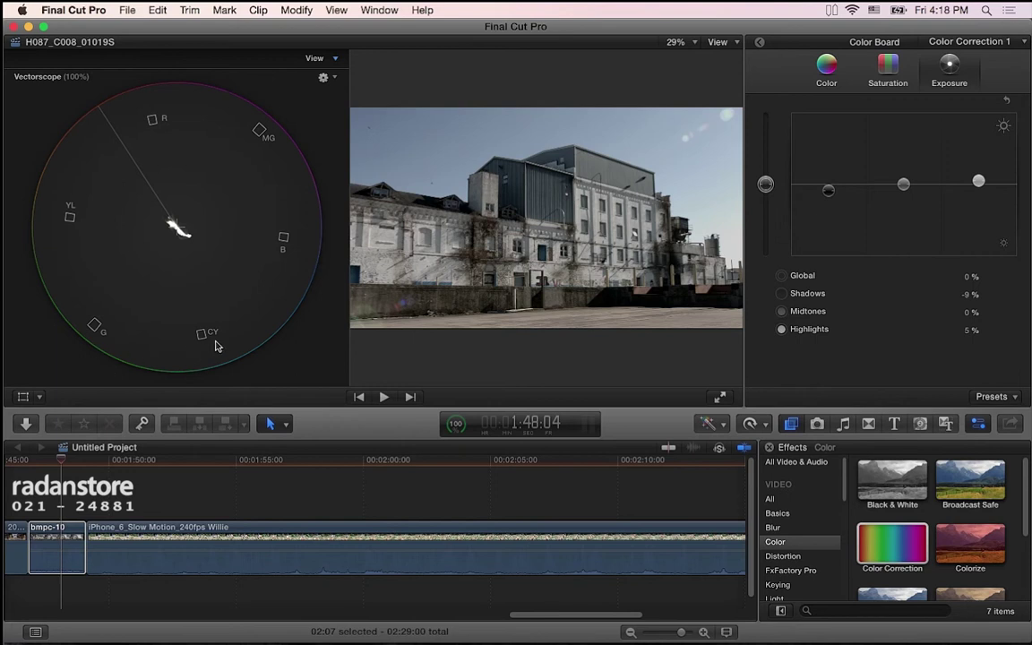
left_click(822, 70)
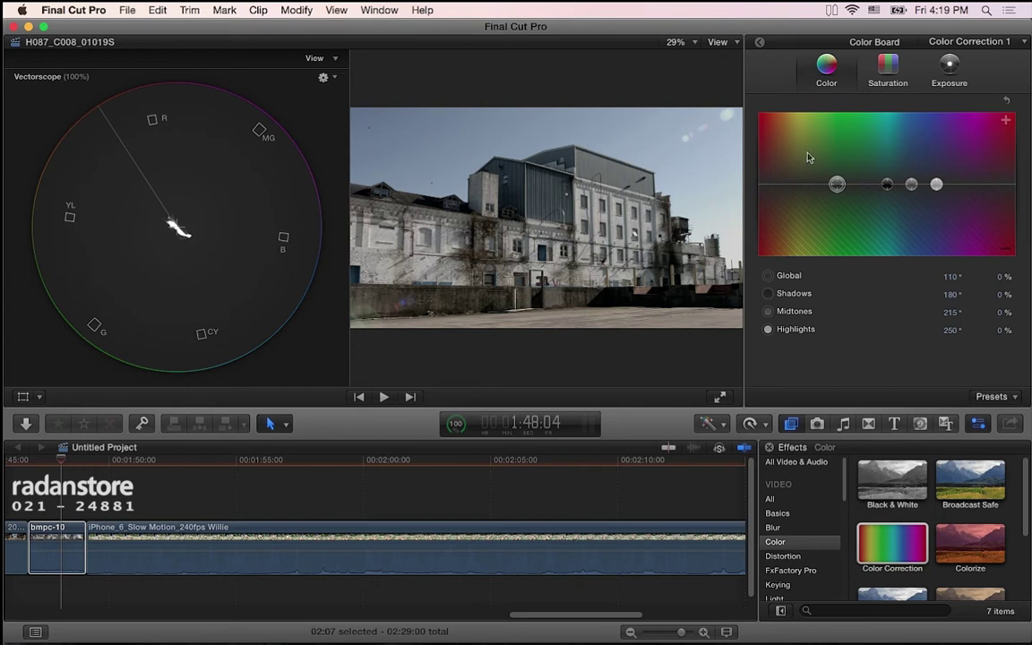
Try out midtone tints with the Midtones puck, settling the hue at 152°.
left_click(912, 185)
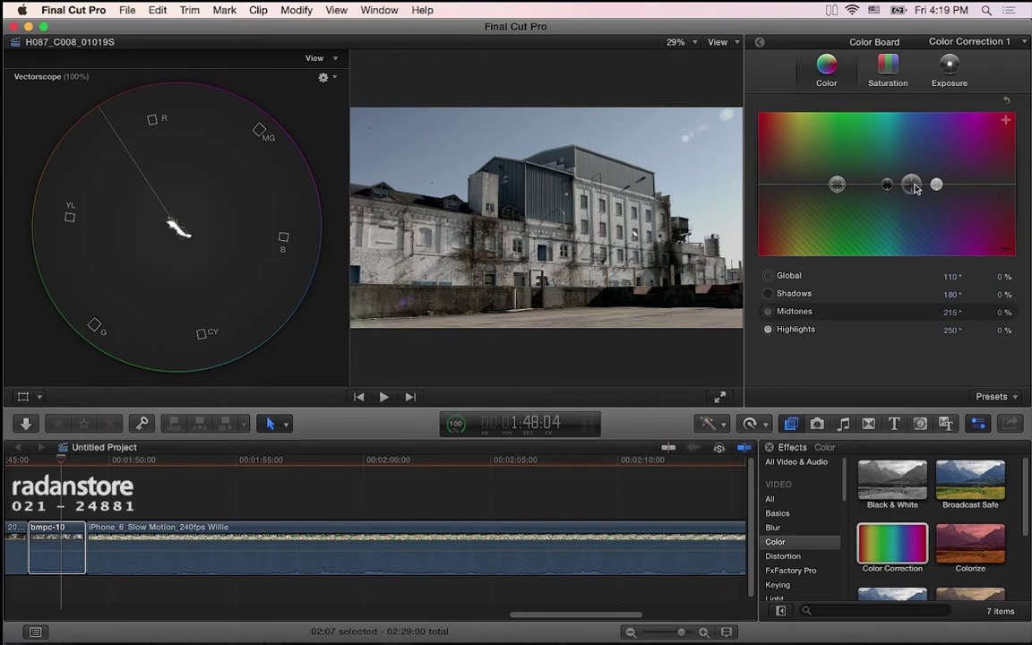
left_click_drag(914, 187, 862, 193)
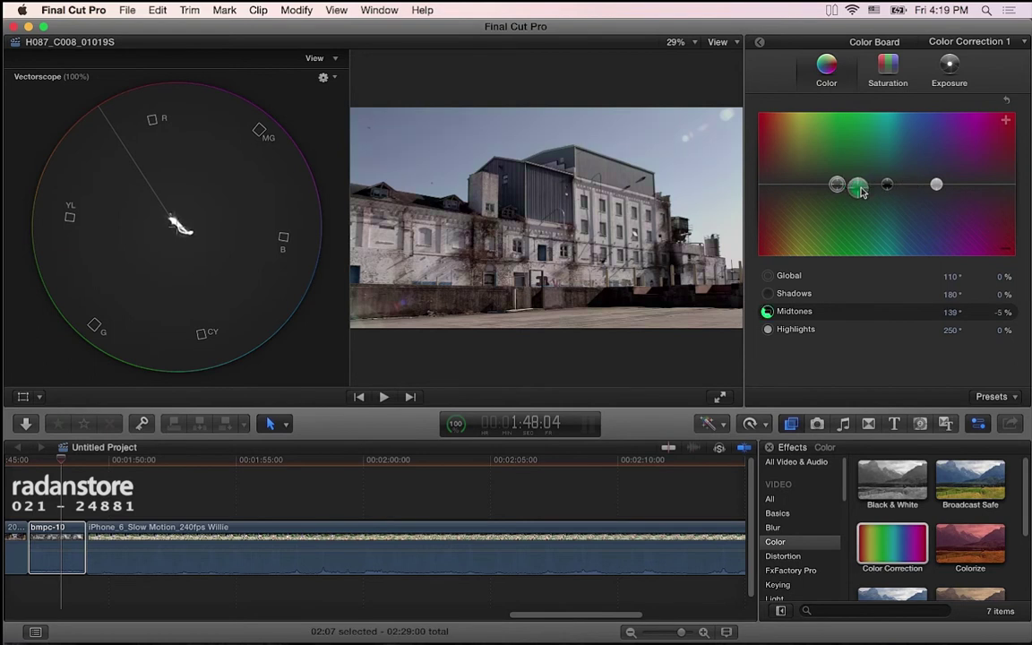
mouse_move(862, 193)
left_mouse_down()
mouse_move(980, 182)
mouse_move(859, 192)
left_mouse_up()
left_click_drag(859, 192, 863, 189)
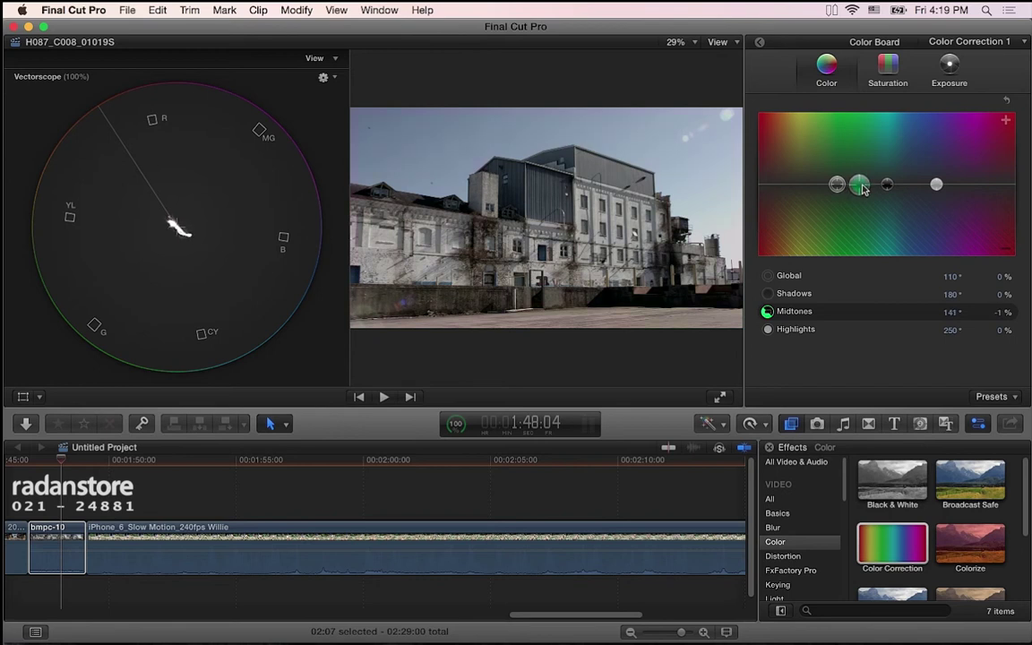
left_click_drag(863, 189, 863, 189)
left_click_drag(951, 312, 945, 325)
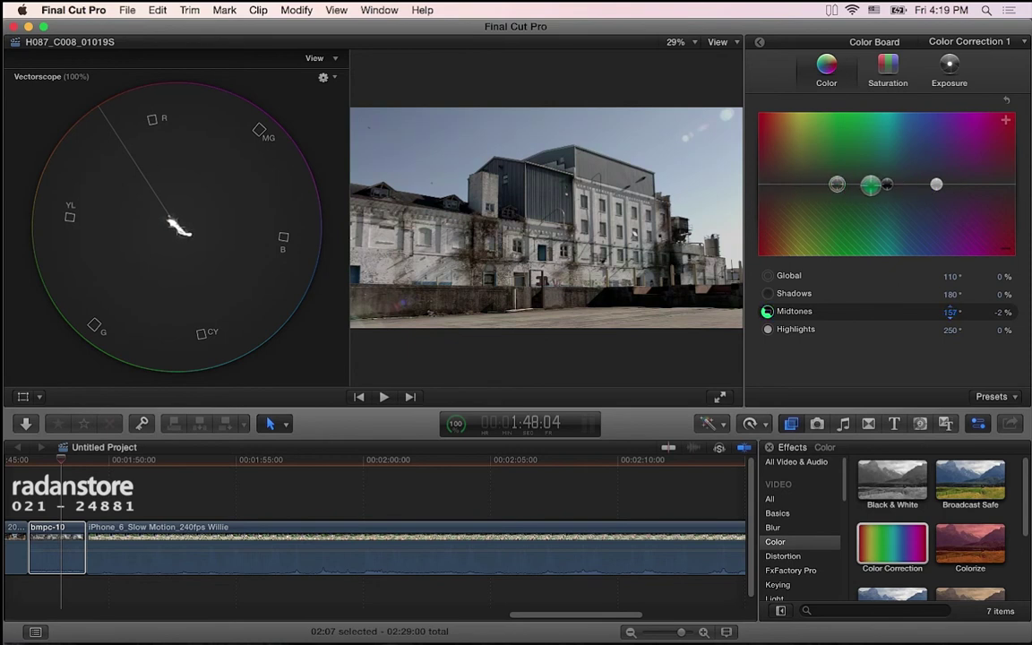
left_click_drag(949, 312, 953, 310)
left_click_drag(999, 314, 999, 326)
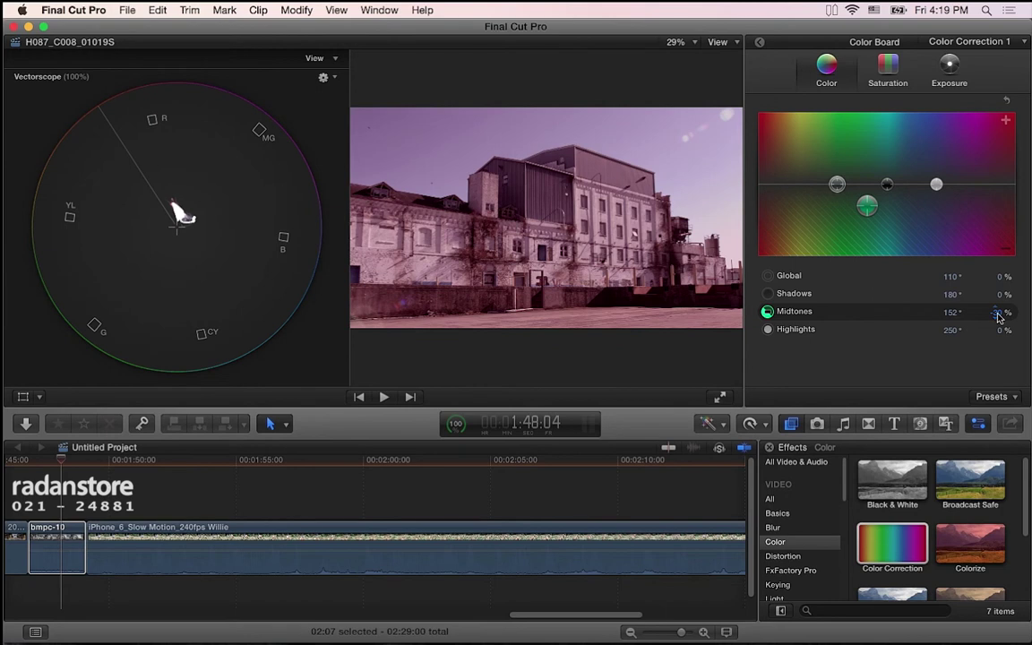
Set the midtones tint amount to -2% in the percentage field.
type("0")
key("Return")
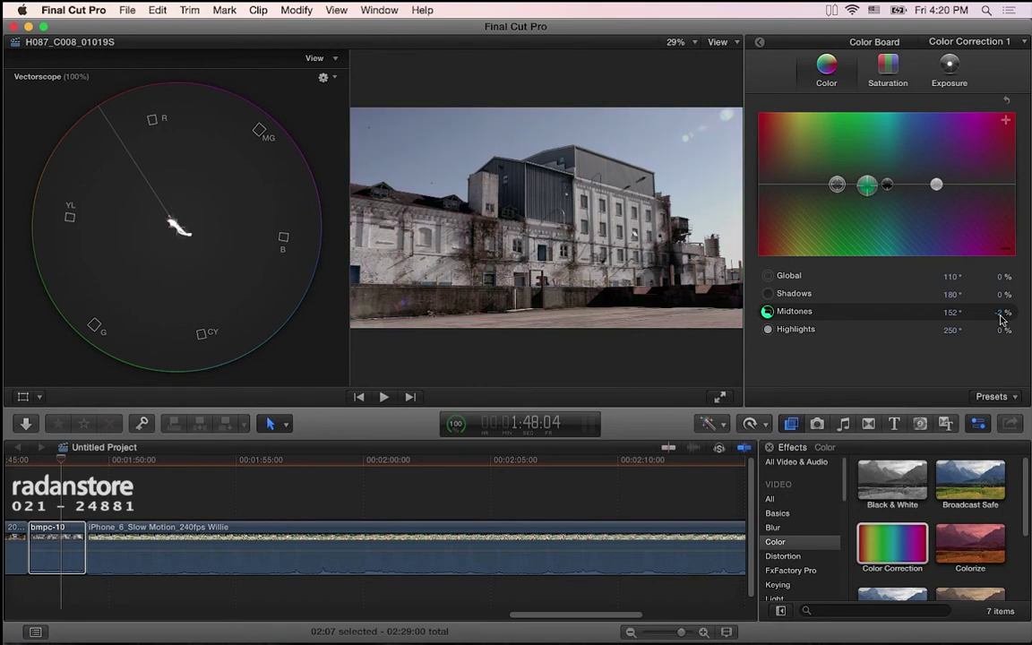
left_click_drag(999, 314, 1004, 327)
left_click(1000, 314)
key("BackSpace")
key("Return")
key("BackSpace")
key("Return")
On the Saturation tab, raise Global saturation to 100%, then lower it toward 70%.
left_click(512, 193)
left_click(871, 73)
left_click_drag(764, 181, 773, 95)
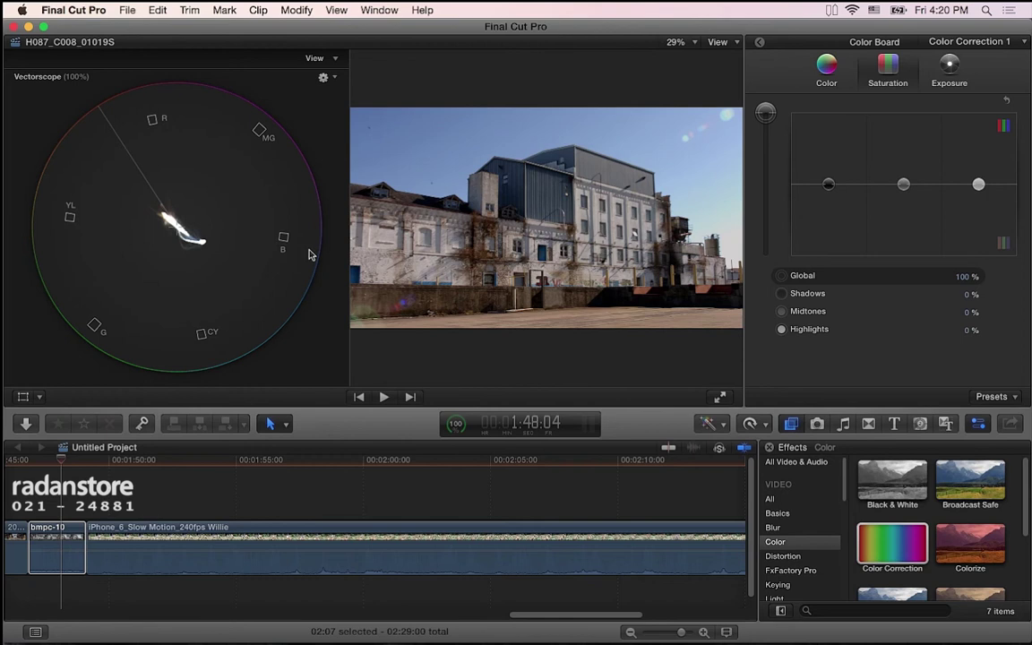
left_click_drag(765, 112, 767, 147)
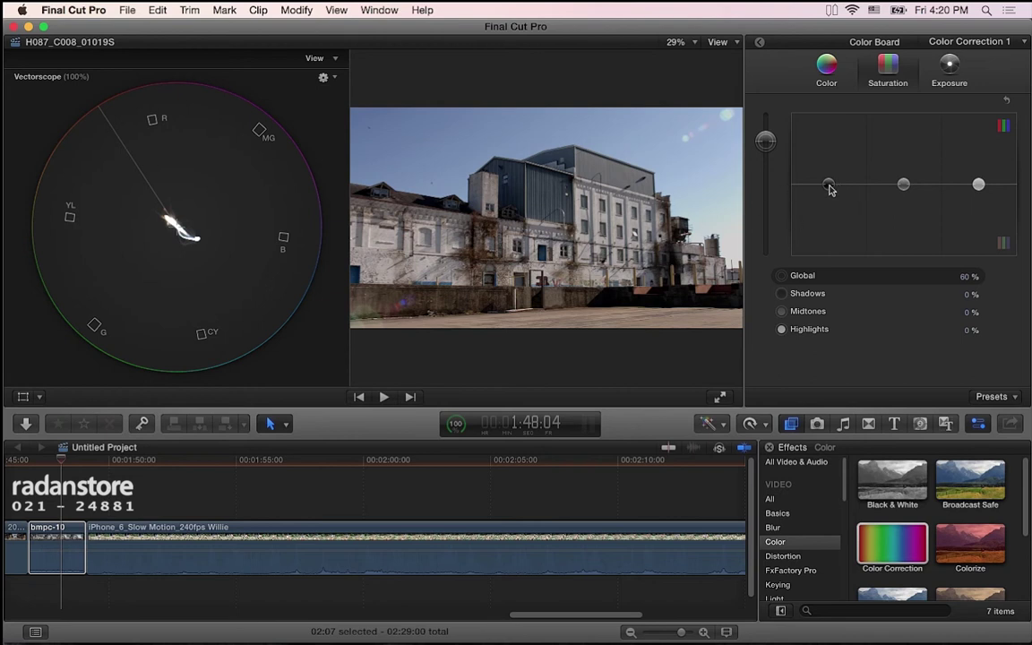
Test strong shadow, midtone and highlight saturation changes, resetting each back to 0%.
left_click_drag(830, 186, 840, 242)
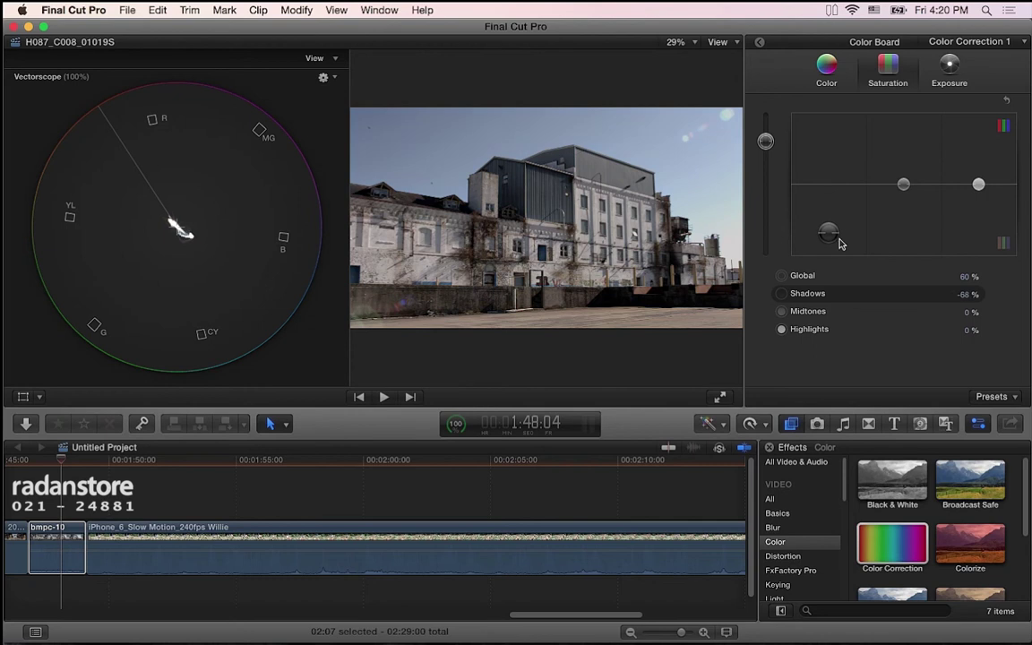
key("Delete")
left_click_drag(903, 185, 912, 199)
key("Delete")
mouse_move(979, 186)
left_mouse_down()
mouse_move(980, 164)
mouse_move(979, 218)
left_mouse_up()
key("Delete")
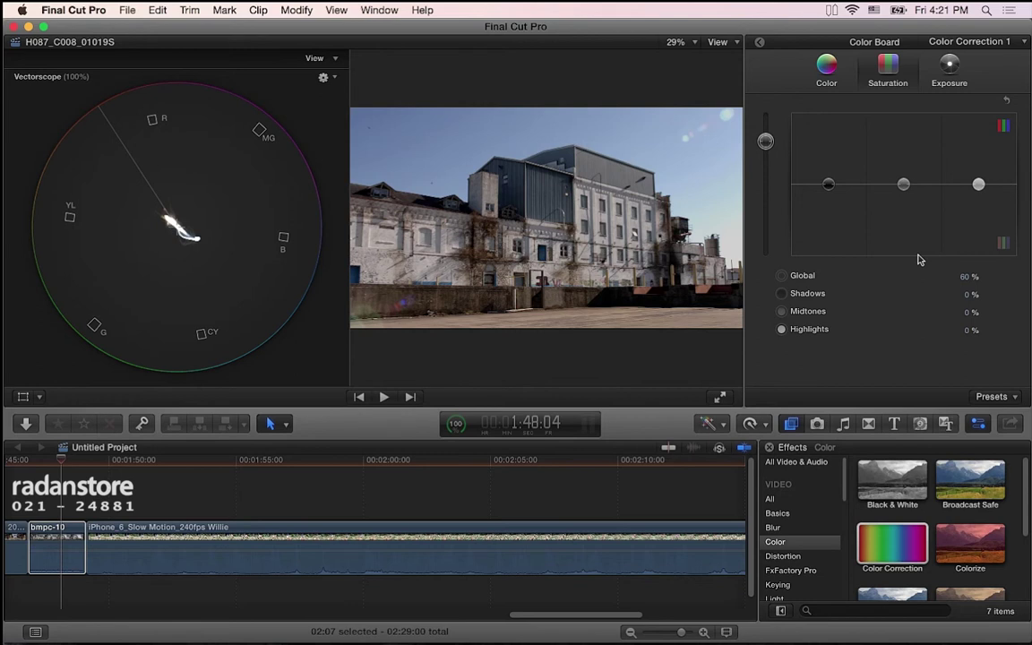
Set Shadows saturation to -7% and settle Highlights saturation around 10%.
left_click_drag(827, 189, 822, 195)
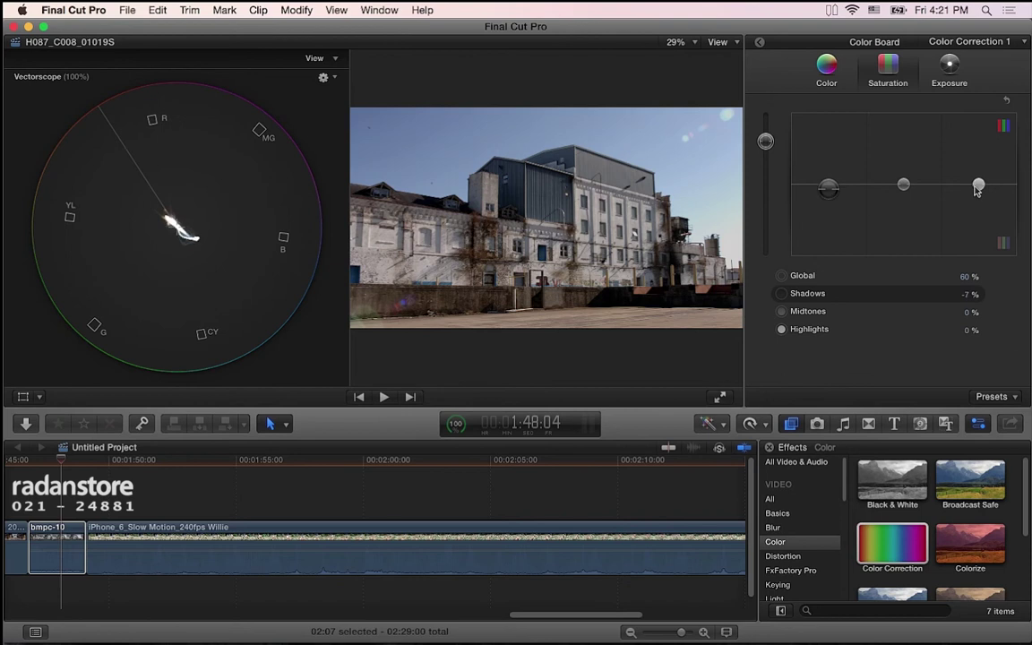
left_click_drag(978, 187, 978, 192)
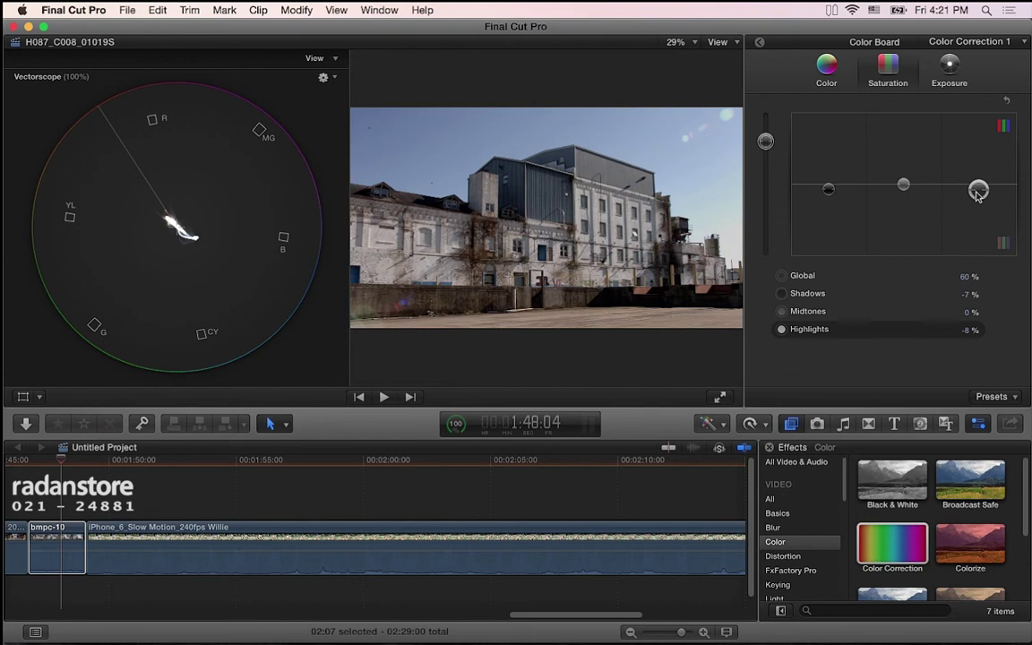
left_click_drag(978, 192, 978, 147)
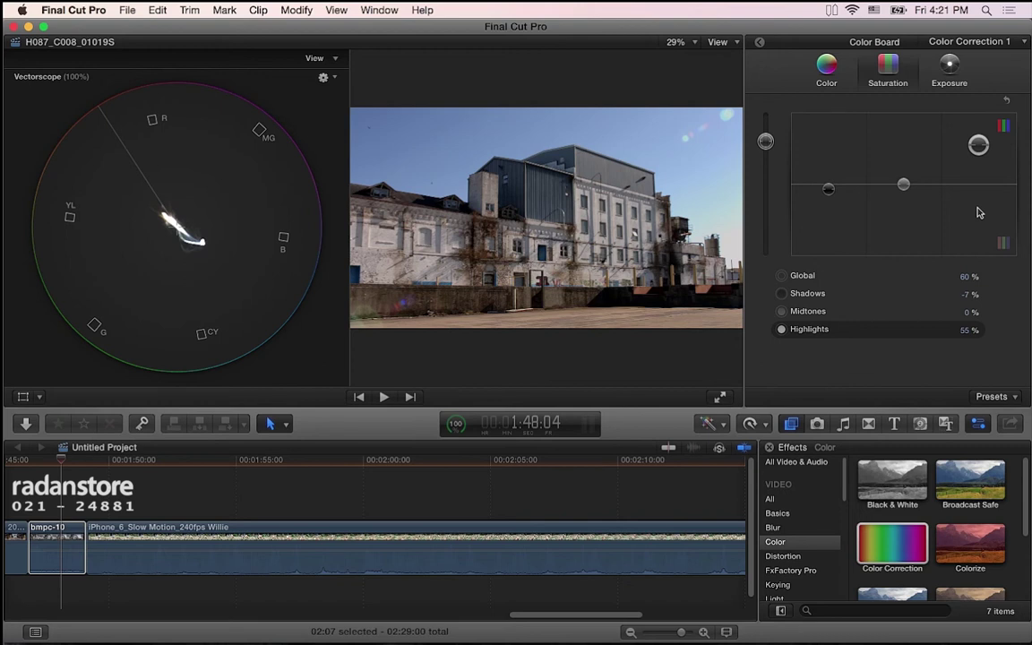
left_click_drag(979, 145, 979, 178)
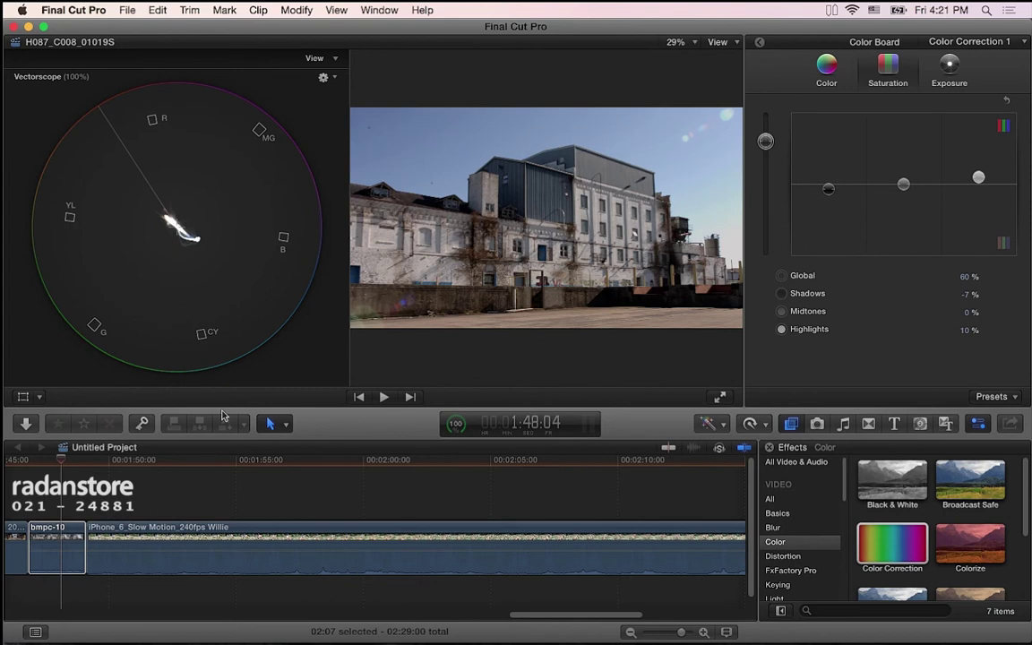
scroll(495, 553, "left", 3)
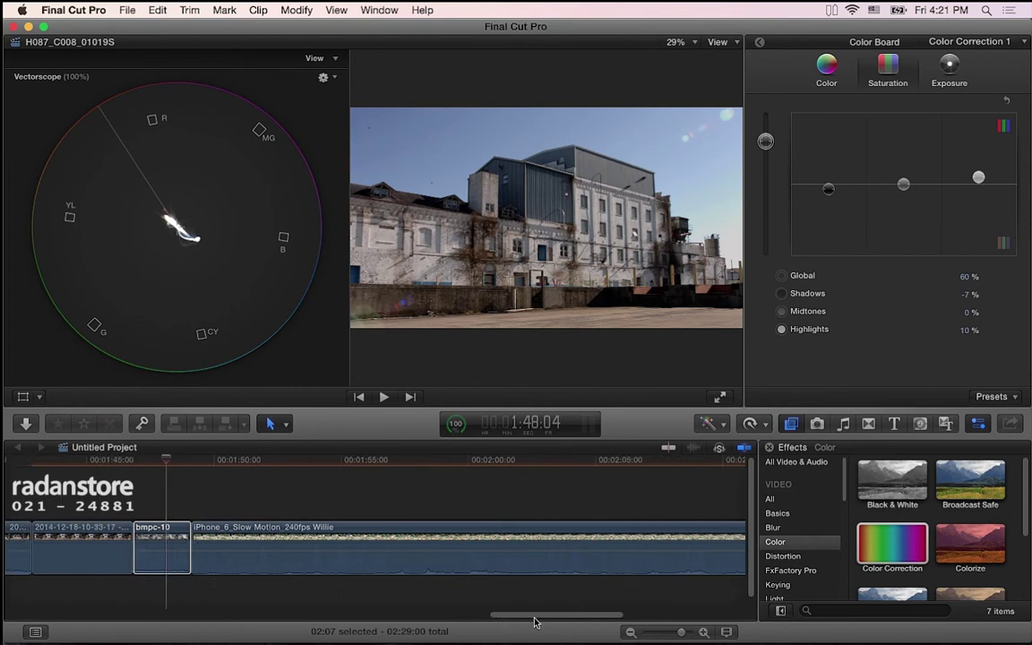
scroll(494, 554, "left", 3)
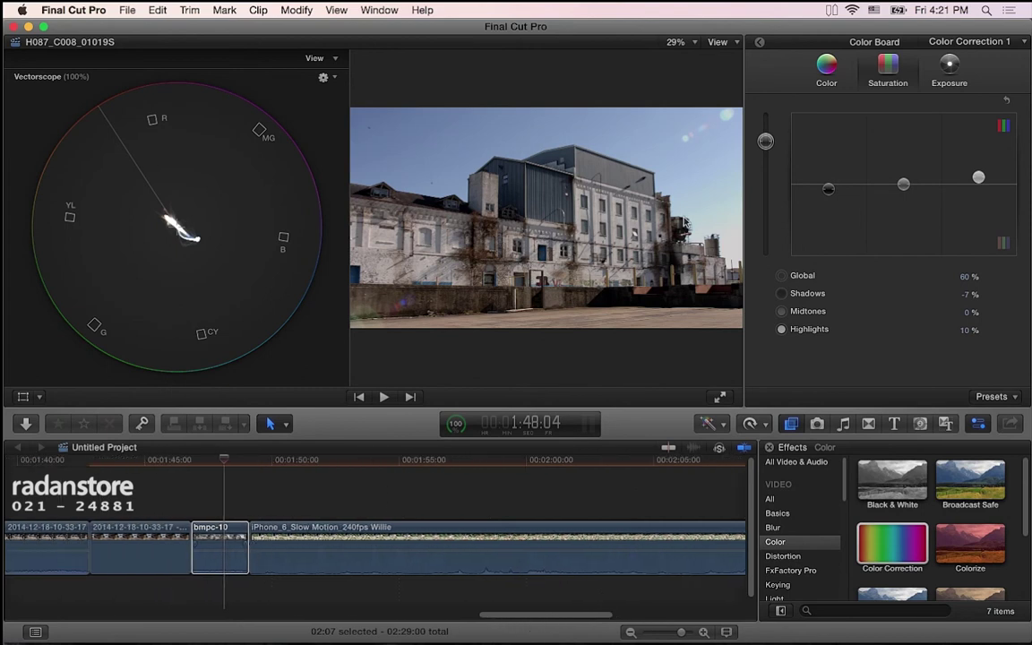
left_click(768, 146)
left_click_drag(768, 146, 767, 112)
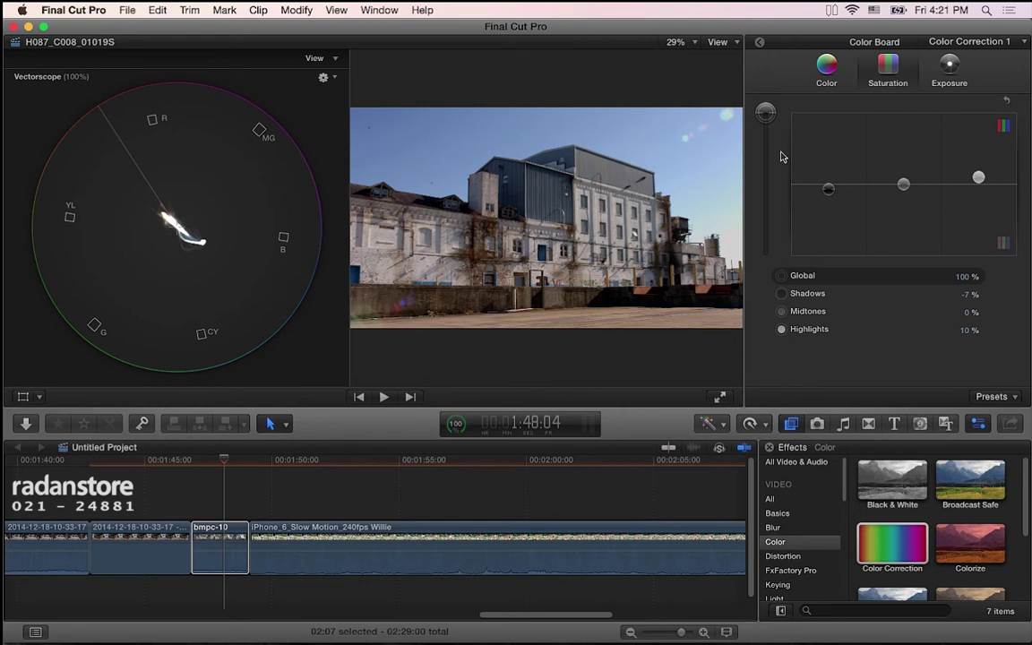
left_click_drag(765, 112, 771, 147)
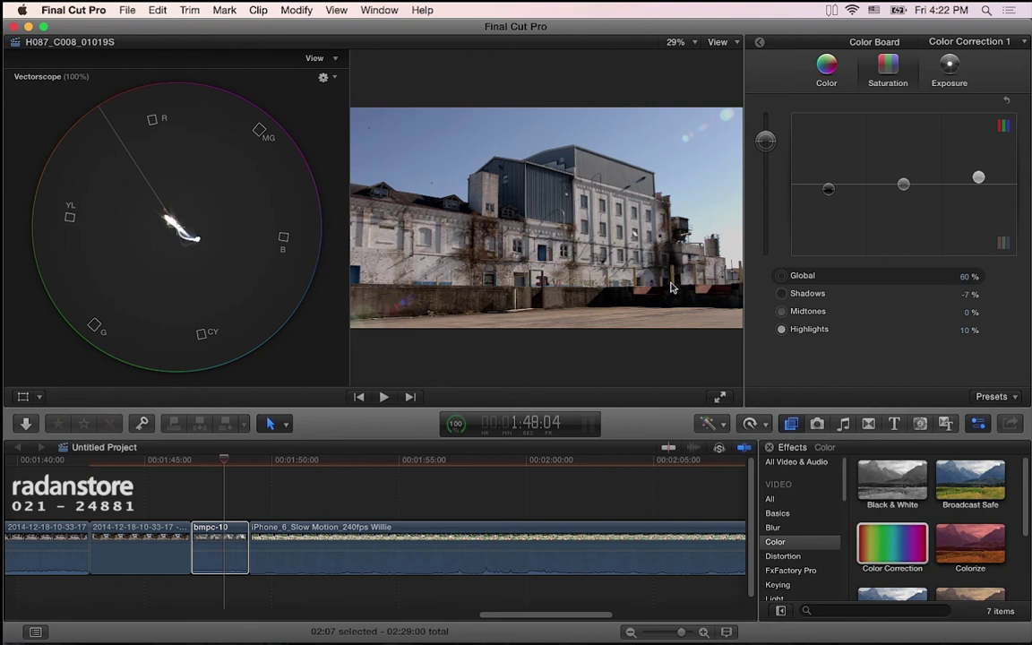
Go back from the Color Board to the clip's Video Inspector.
left_click(760, 43)
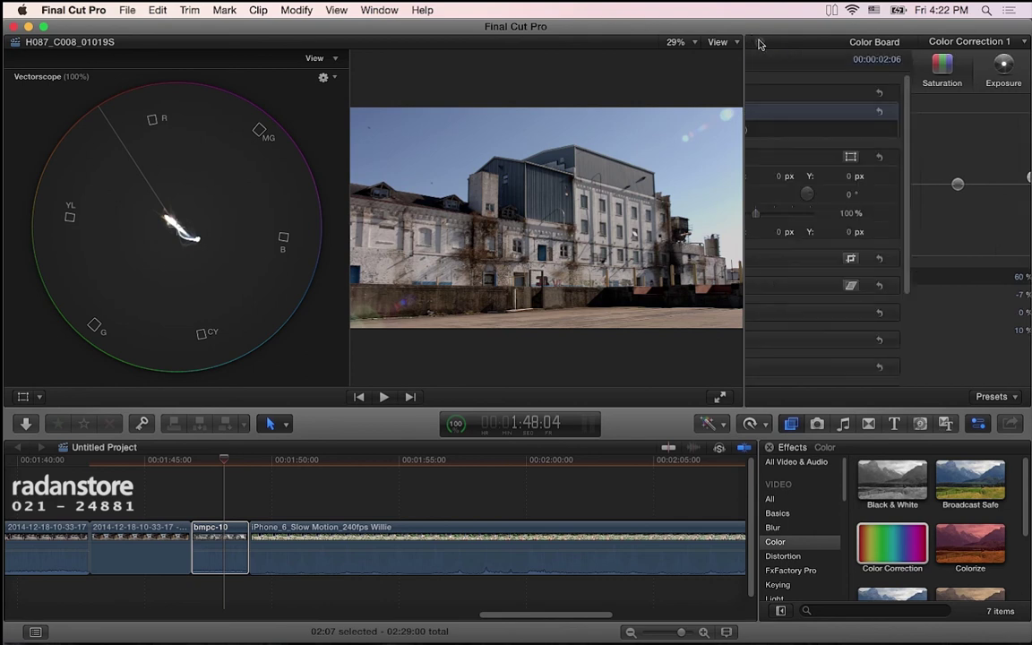